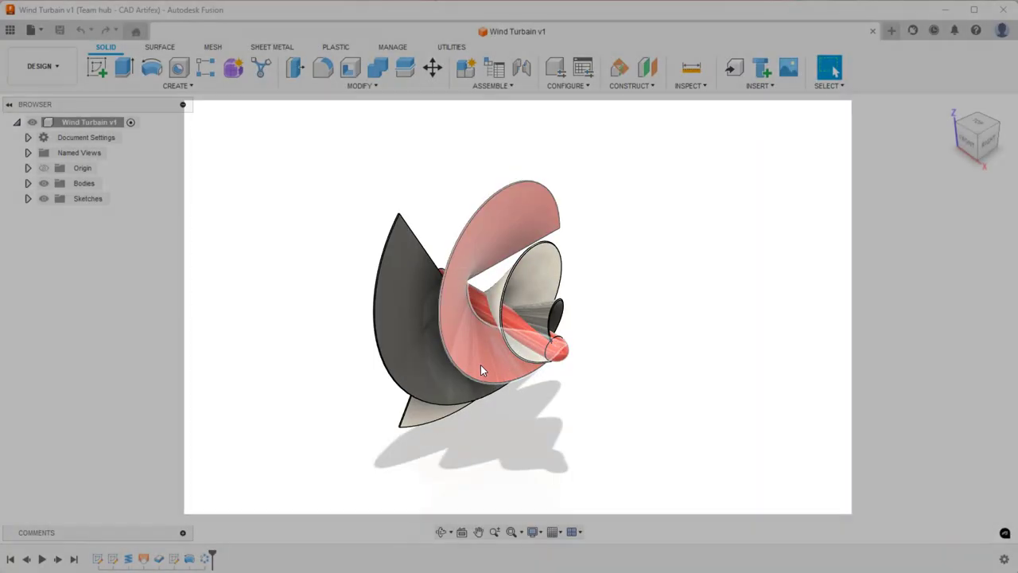
- Orbit and tilt the finished wind turbine to inspect it, then return to the home view
{"action": "middle_click_drag", "start_coordinate": [480, 365], "coordinate": [432, 320], "text": "shift"}
{"action": "key", "text": "Escape"}
{"action": "scroll", "coordinate": [518, 341], "scroll_direction": "up", "scroll_amount": 2}
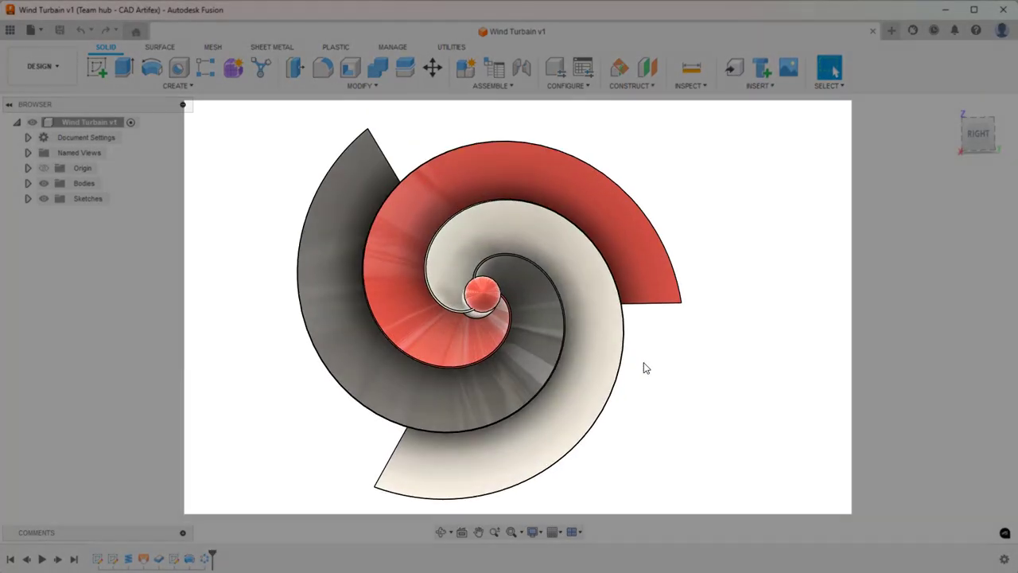
{"action": "mouse_move", "coordinate": [645, 365]}
{"action": "middle_mouse_down", "text": "shift"}
{"action": "mouse_move", "coordinate": [575, 423]}
{"action": "mouse_move", "coordinate": [531, 432]}
{"action": "mouse_move", "coordinate": [591, 504]}
{"action": "mouse_move", "coordinate": [557, 456]}
{"action": "mouse_move", "coordinate": [538, 391]}
{"action": "mouse_move", "coordinate": [530, 266]}
{"action": "mouse_move", "coordinate": [543, 355]}
{"action": "mouse_move", "coordinate": [612, 416]}
{"action": "mouse_move", "coordinate": [679, 409]}
{"action": "mouse_move", "coordinate": [698, 324]}
{"action": "mouse_move", "coordinate": [691, 343]}
{"action": "mouse_move", "coordinate": [598, 336]}
{"action": "mouse_move", "coordinate": [621, 387]}
{"action": "mouse_move", "coordinate": [654, 374]}
{"action": "middle_mouse_up", "text": "shift"}
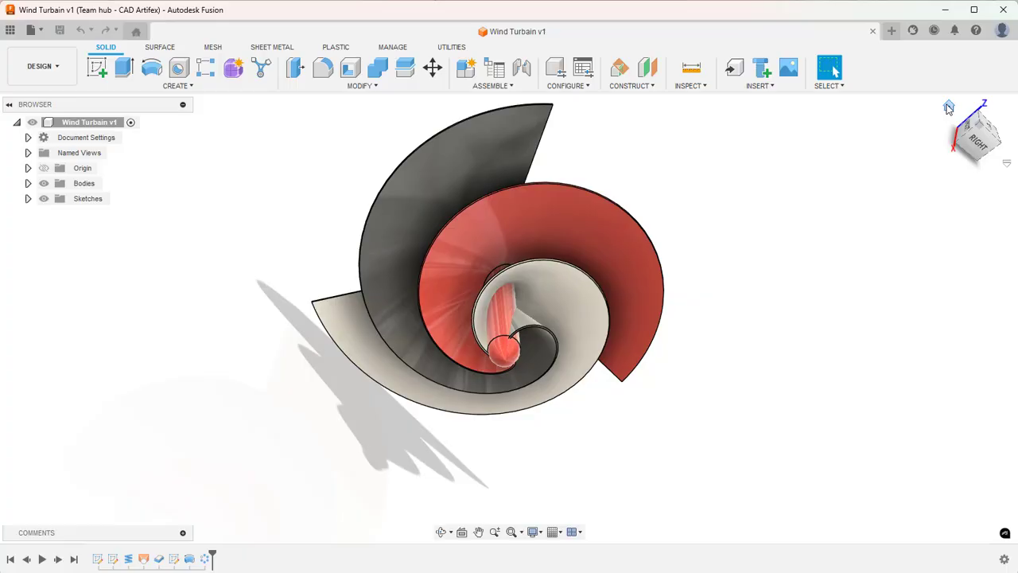
{"action": "left_click", "coordinate": [948, 107]}
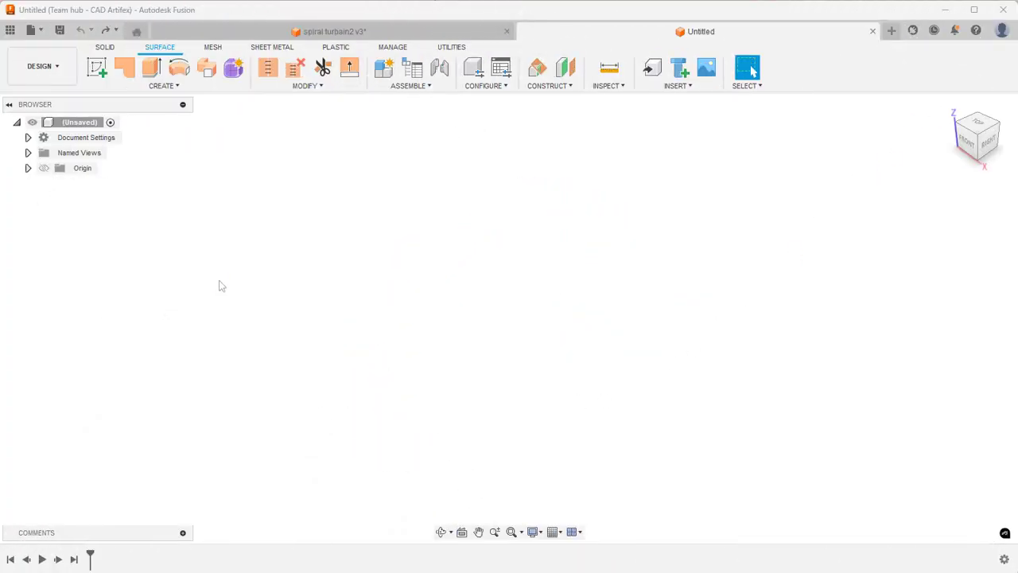
- Sketch a 250 mm horizontal line from the origin on the front plane and finish the sketch
{"action": "left_click", "coordinate": [97, 70]}
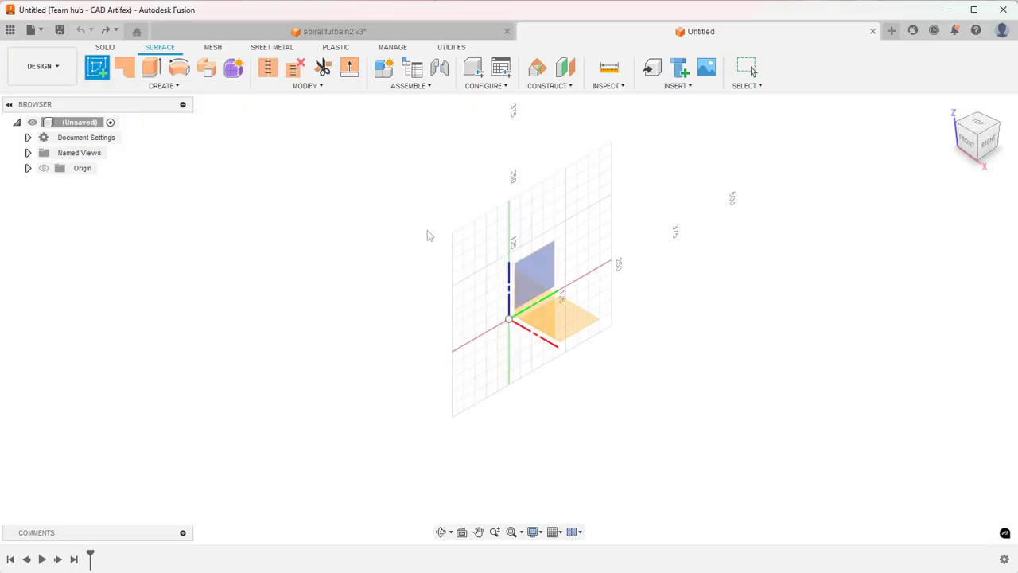
{"action": "left_click", "coordinate": [531, 280]}
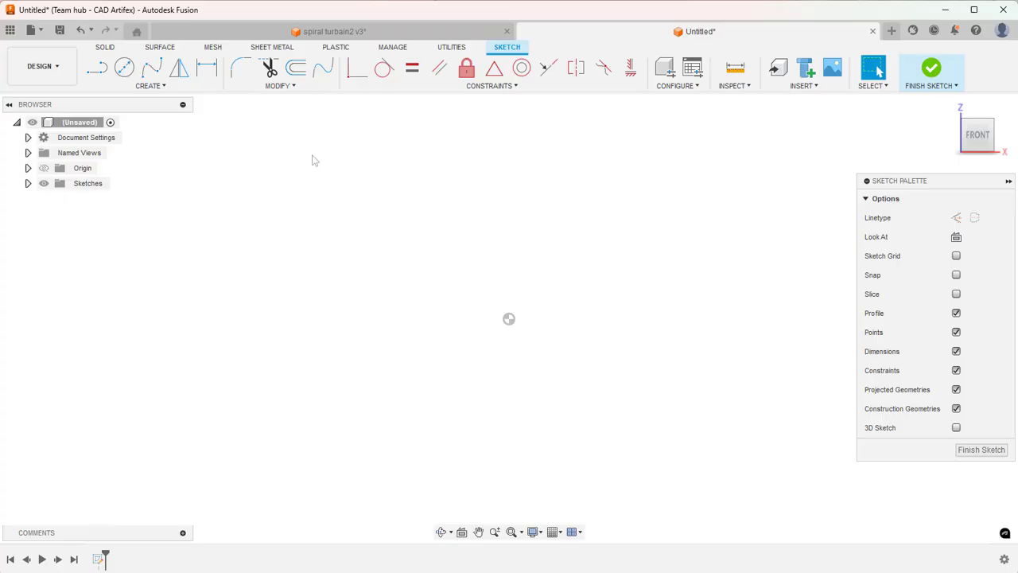
{"action": "left_click", "coordinate": [100, 74]}
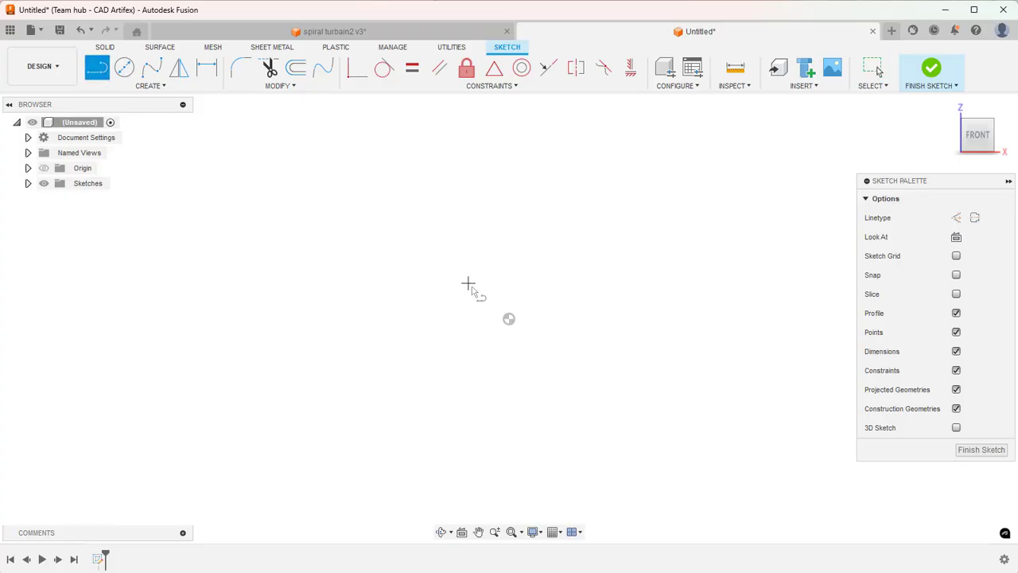
{"action": "left_click", "coordinate": [509, 319]}
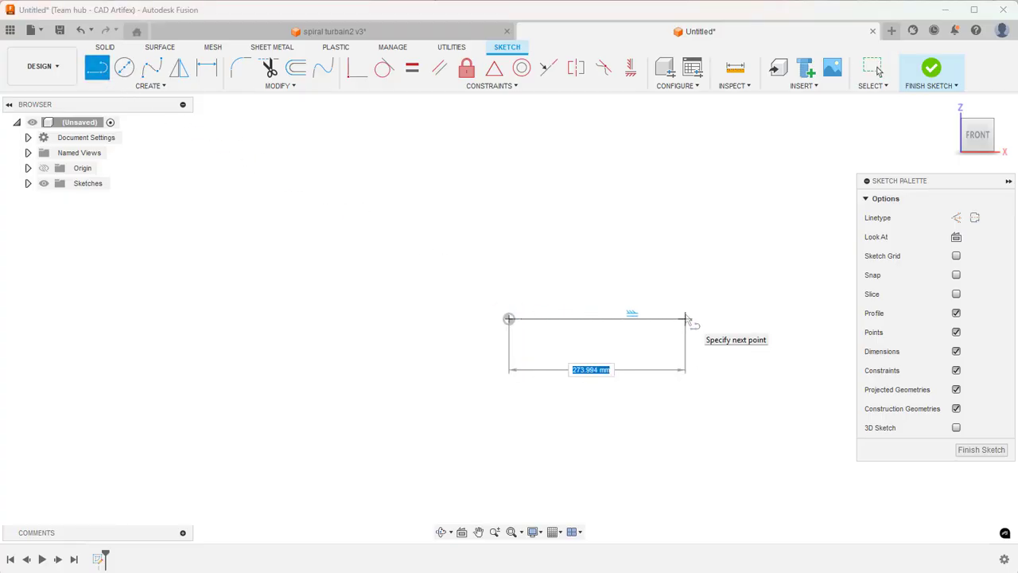
{"action": "type", "text": "250"}
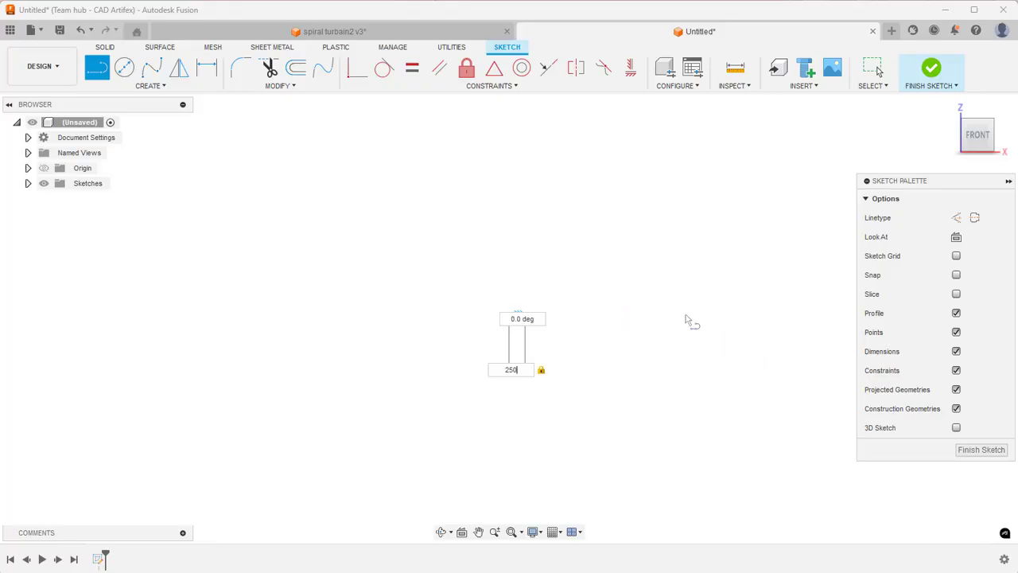
{"action": "key", "text": "Return"}
{"action": "middle_click_drag", "start_coordinate": [686, 320], "coordinate": [664, 322]}
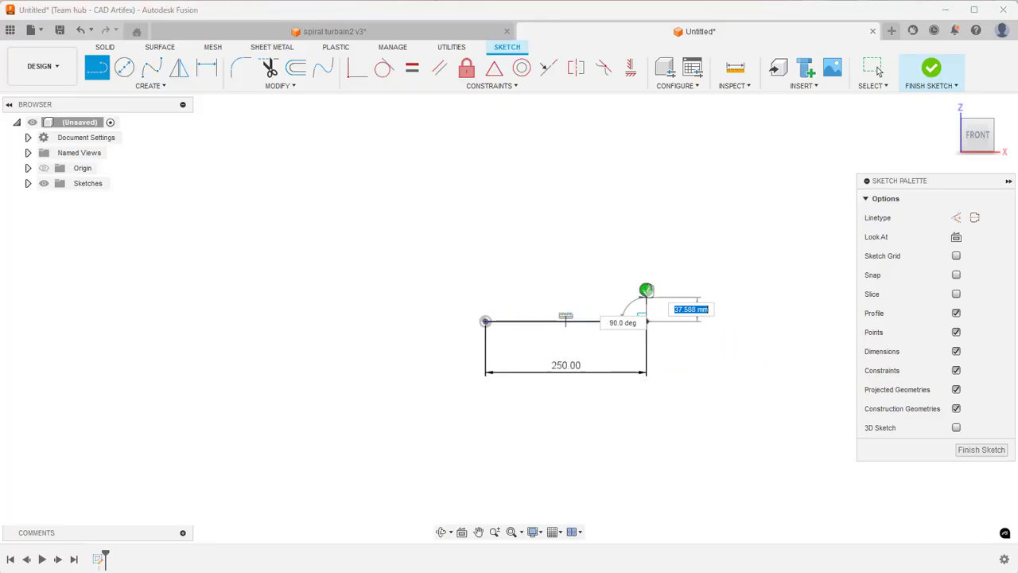
{"action": "key", "text": "Escape"}
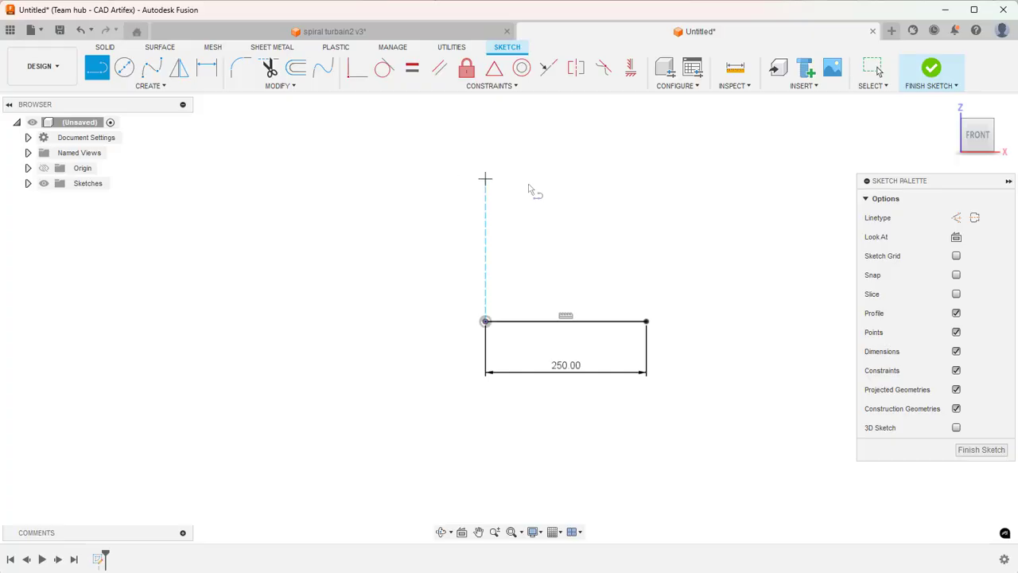
{"action": "left_click", "coordinate": [909, 89]}
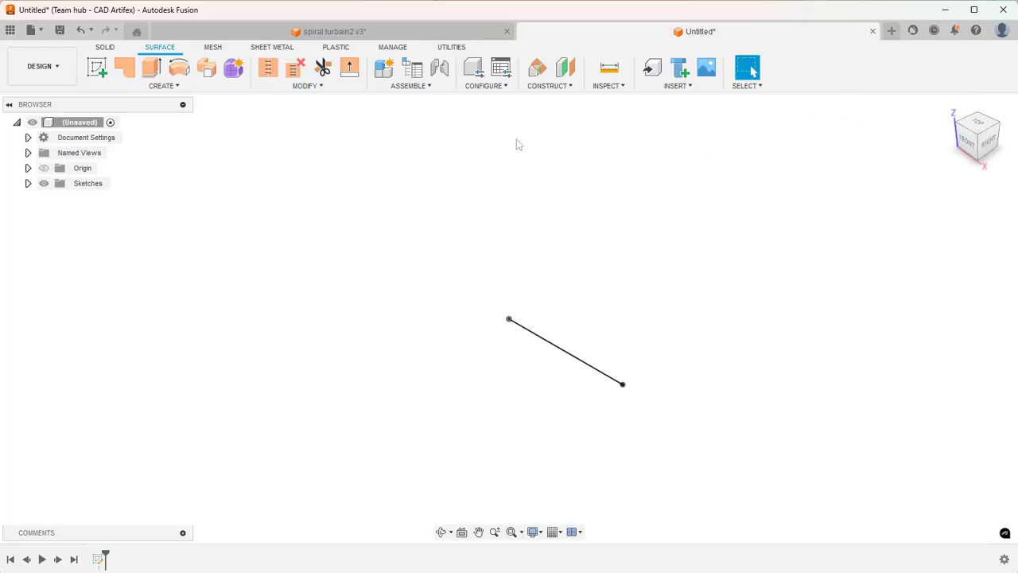
- Start a second sketch on the vertical YZ side plane
{"action": "left_click", "coordinate": [96, 67]}
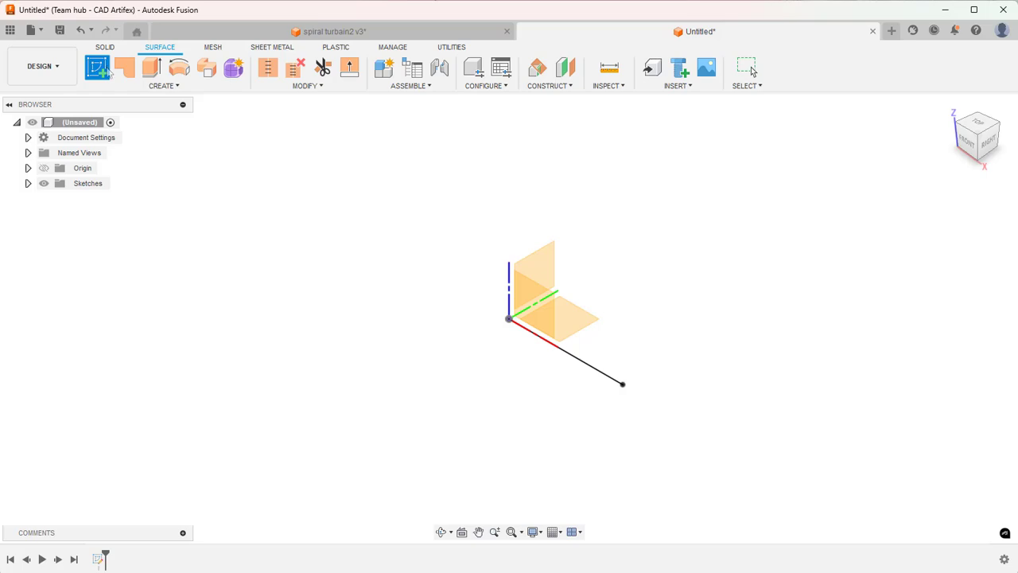
{"action": "left_click", "coordinate": [542, 264]}
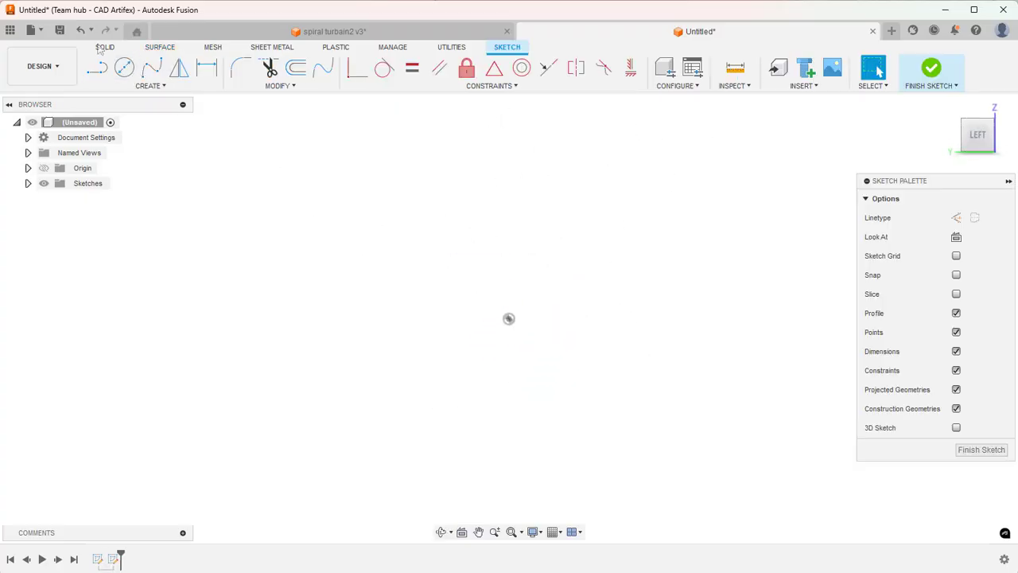
{"action": "left_click", "coordinate": [105, 47]}
- Place a coil at the origin with 1000 diameter, 500 height and -43 taper angle
{"action": "left_click", "coordinate": [147, 86]}
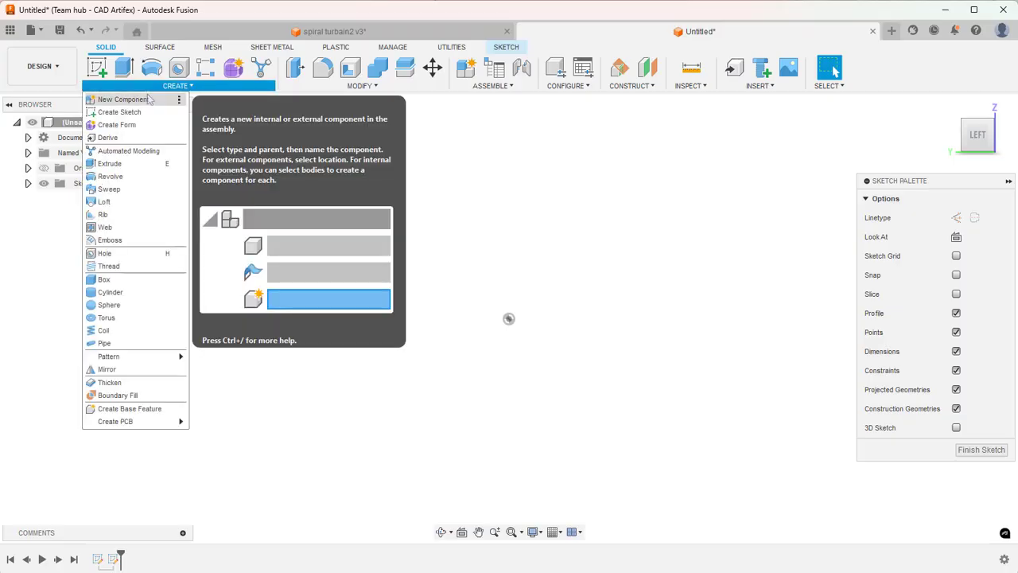
{"action": "left_click", "coordinate": [130, 331]}
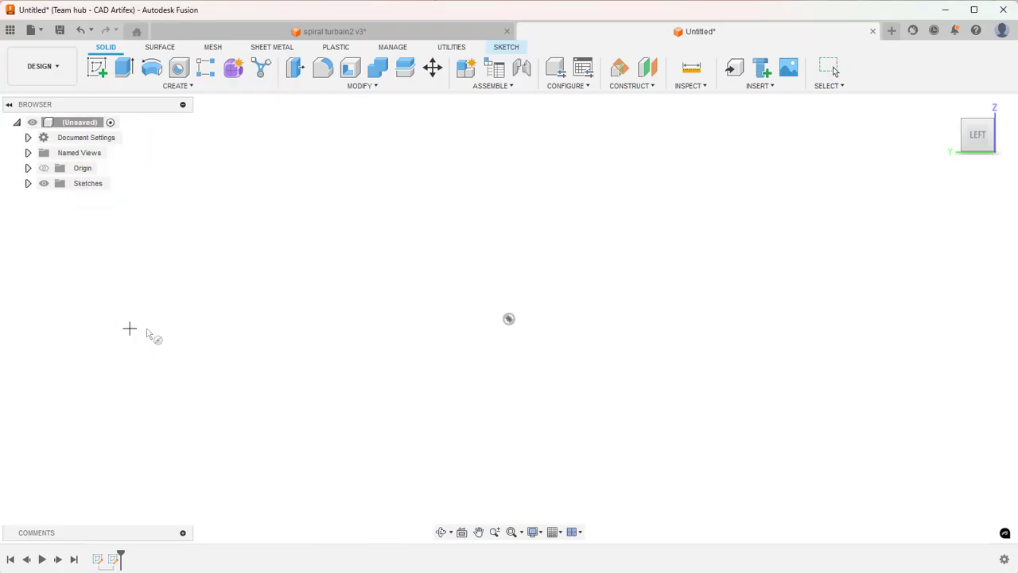
{"action": "left_click", "coordinate": [509, 319]}
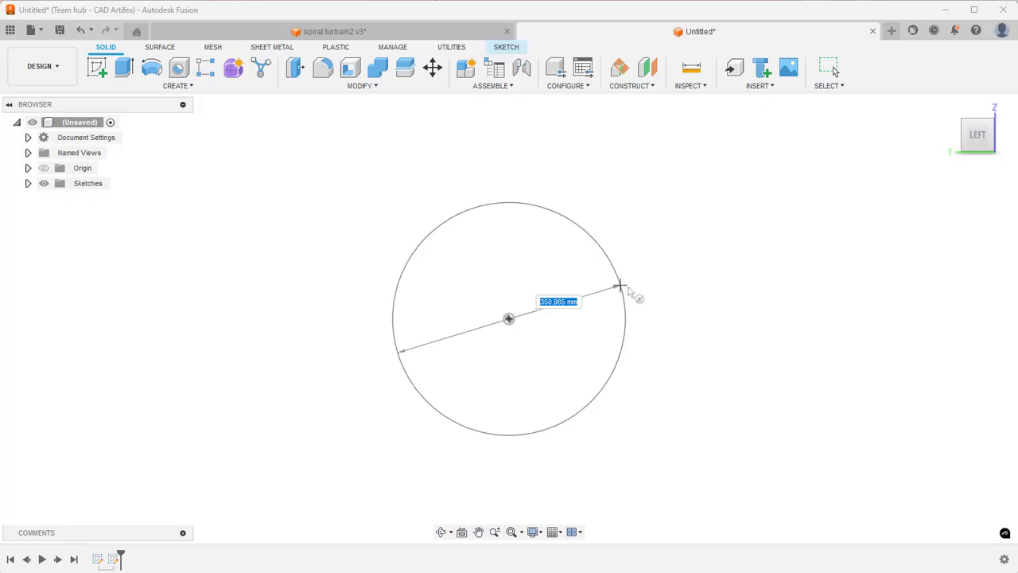
{"action": "left_click", "coordinate": [693, 303]}
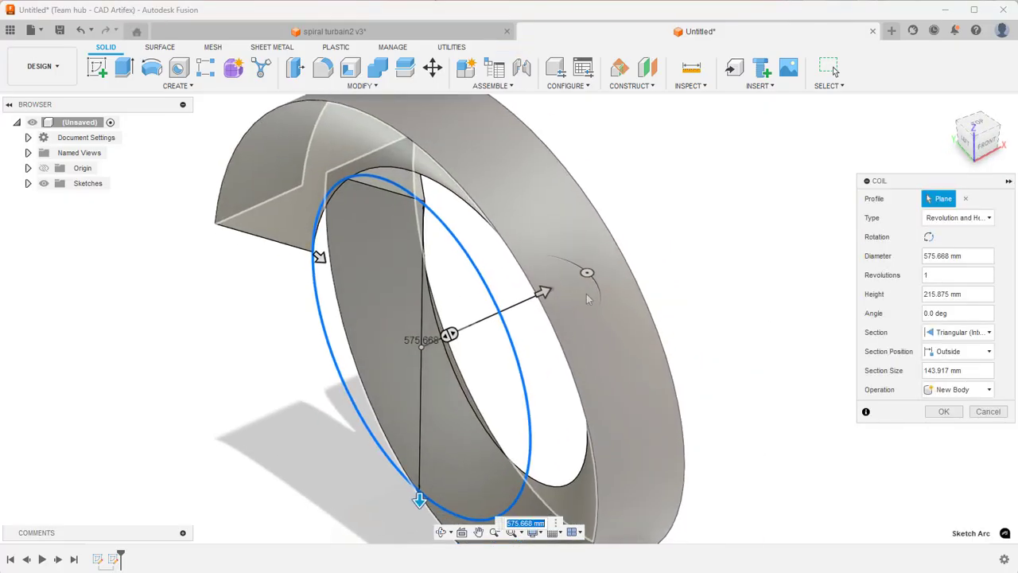
{"action": "left_click", "coordinate": [970, 256]}
{"action": "type", "text": "1000"}
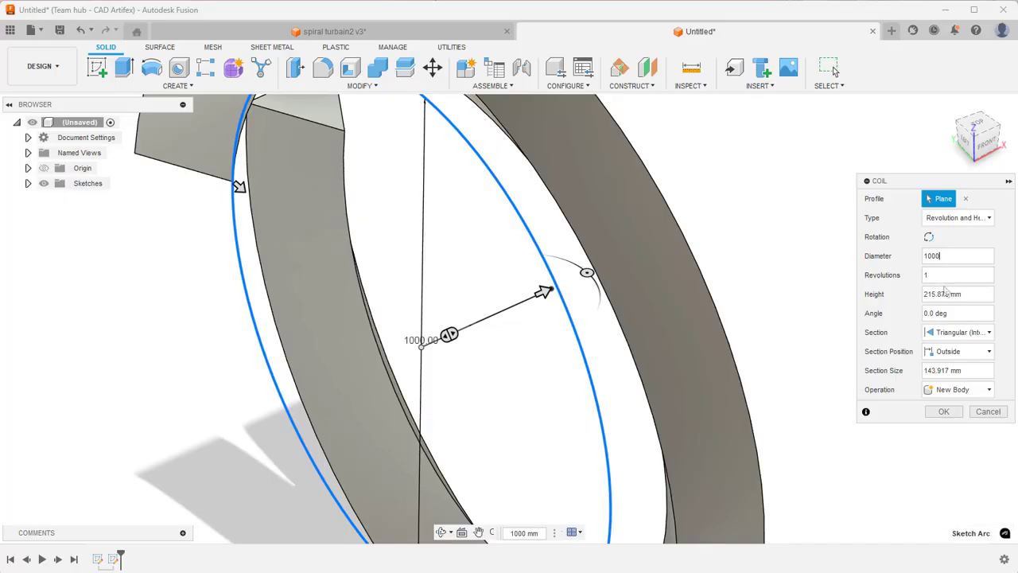
{"action": "left_click_drag", "start_coordinate": [965, 293], "coordinate": [924, 296]}
{"action": "type", "text": "500"}
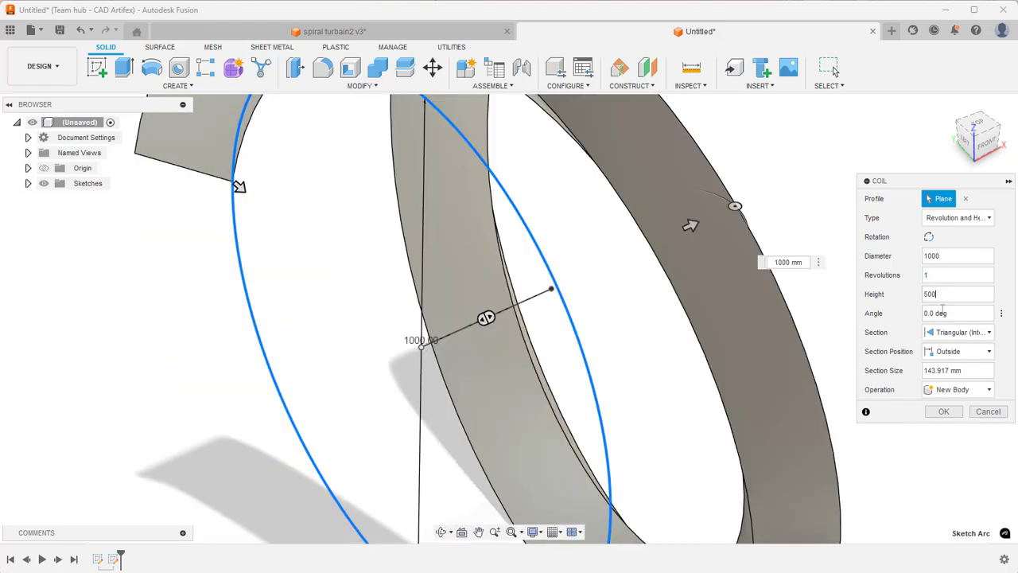
{"action": "left_click_drag", "start_coordinate": [955, 313], "coordinate": [929, 313]}
{"action": "type", "text": "-43.5"}
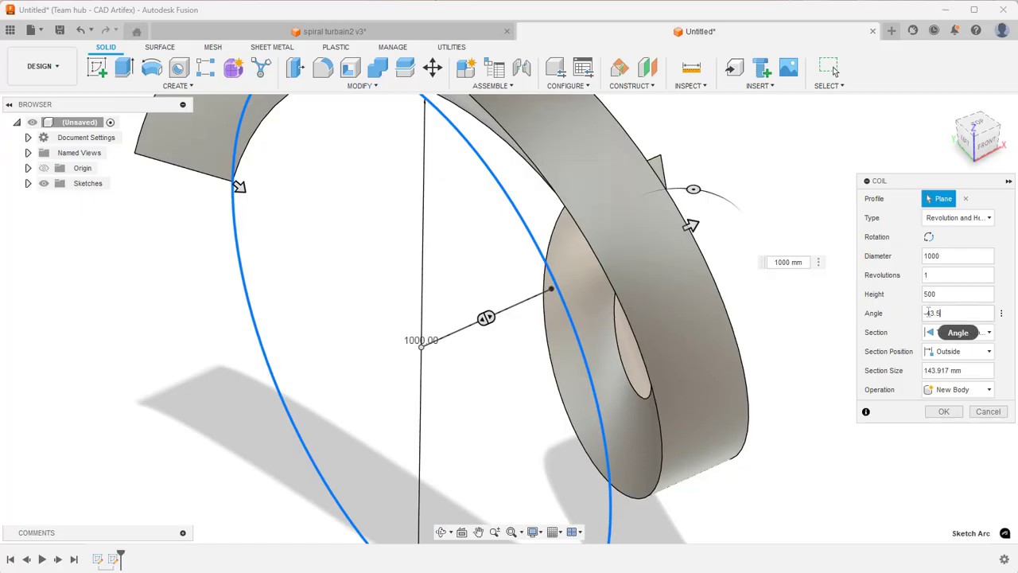
{"action": "scroll", "coordinate": [557, 279], "scroll_direction": "down", "scroll_amount": 5}
{"action": "middle_click_drag", "start_coordinate": [529, 242], "coordinate": [593, 266]}
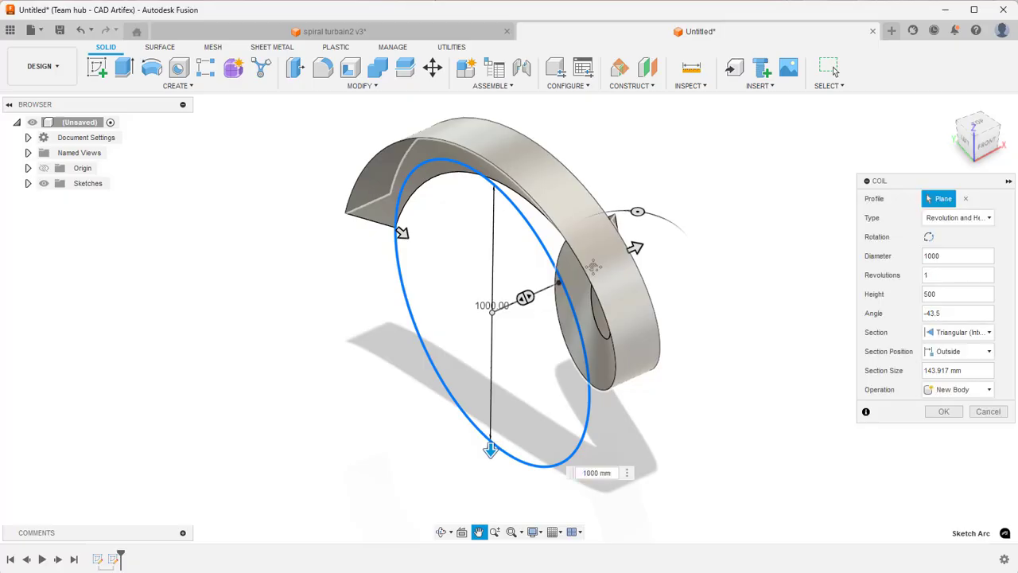
- Give the coil a Triangular (Internal) section of size 10 and create it
{"action": "left_click", "coordinate": [927, 333]}
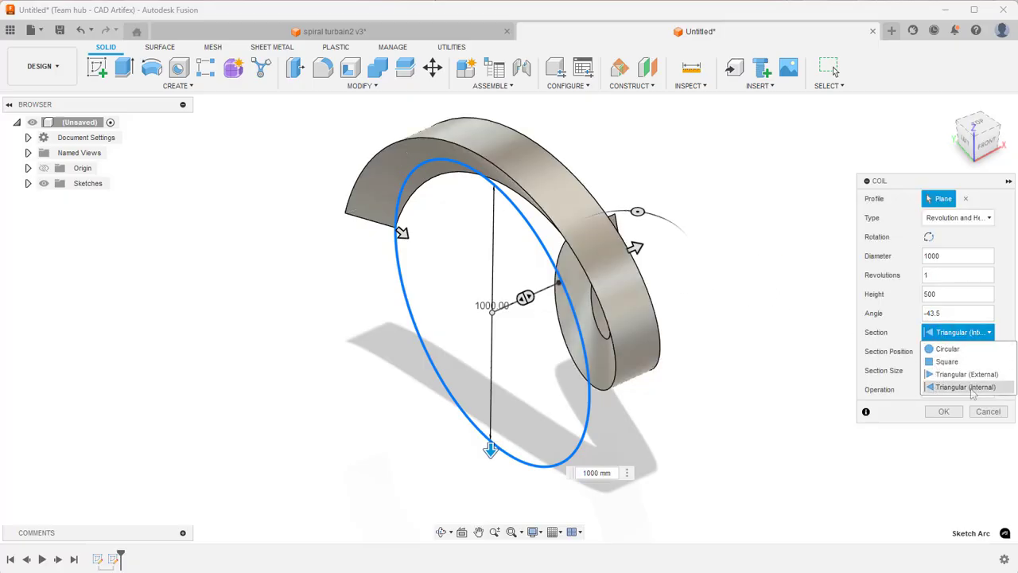
{"action": "left_click", "coordinate": [972, 388]}
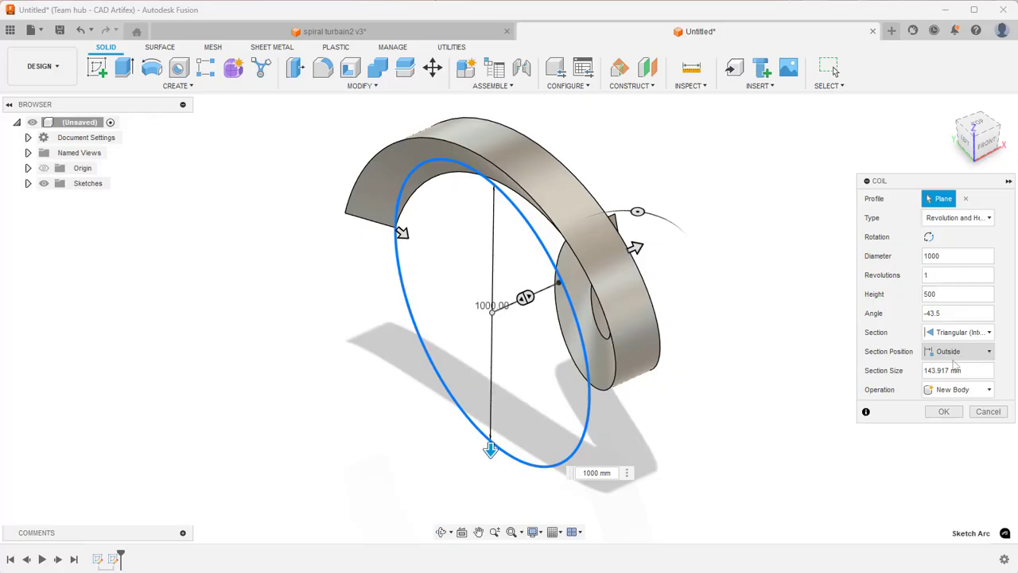
{"action": "left_click_drag", "start_coordinate": [972, 371], "coordinate": [939, 375]}
{"action": "type", "text": "1"}
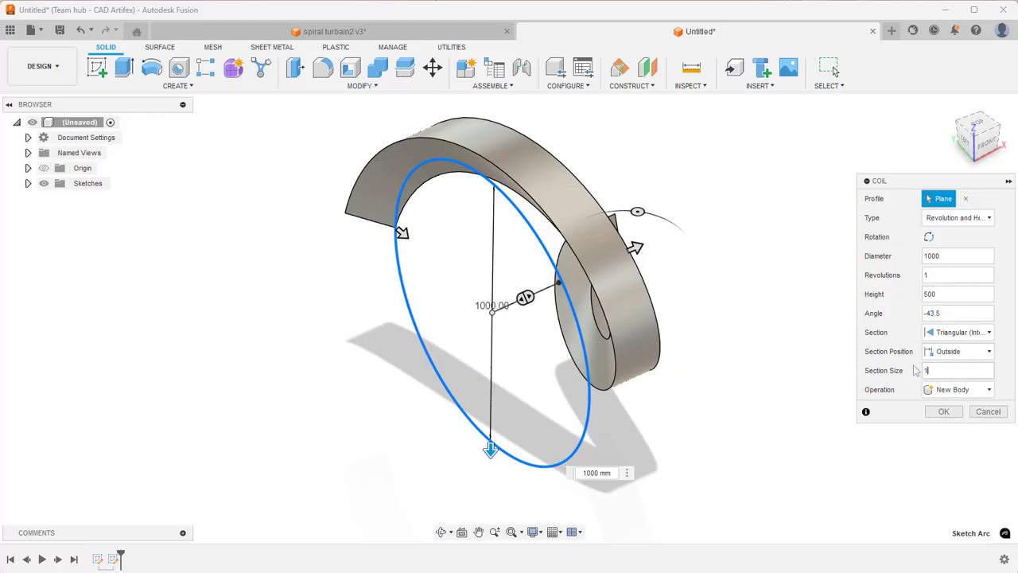
{"action": "type", "text": "0"}
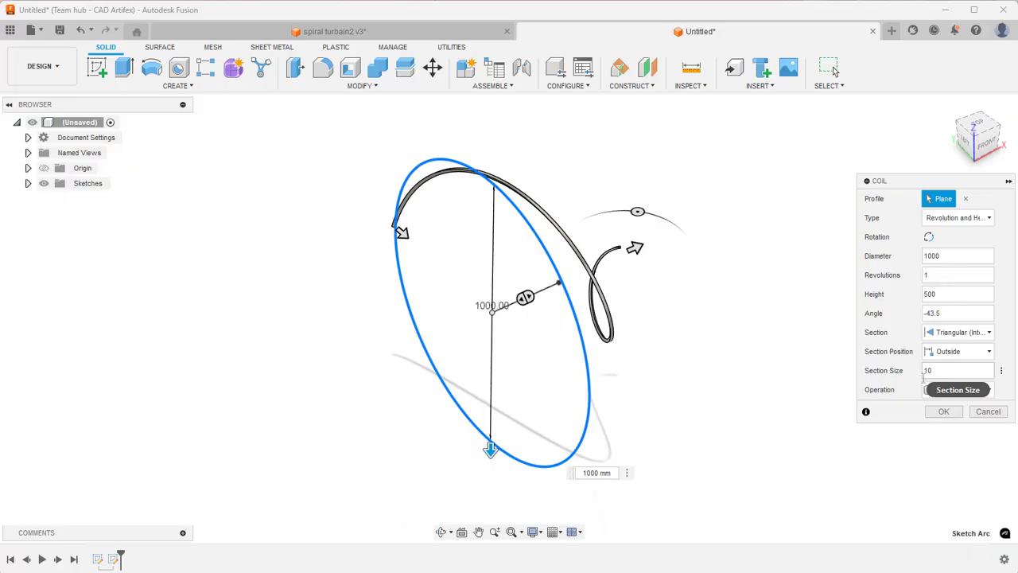
{"action": "left_click", "coordinate": [944, 414]}
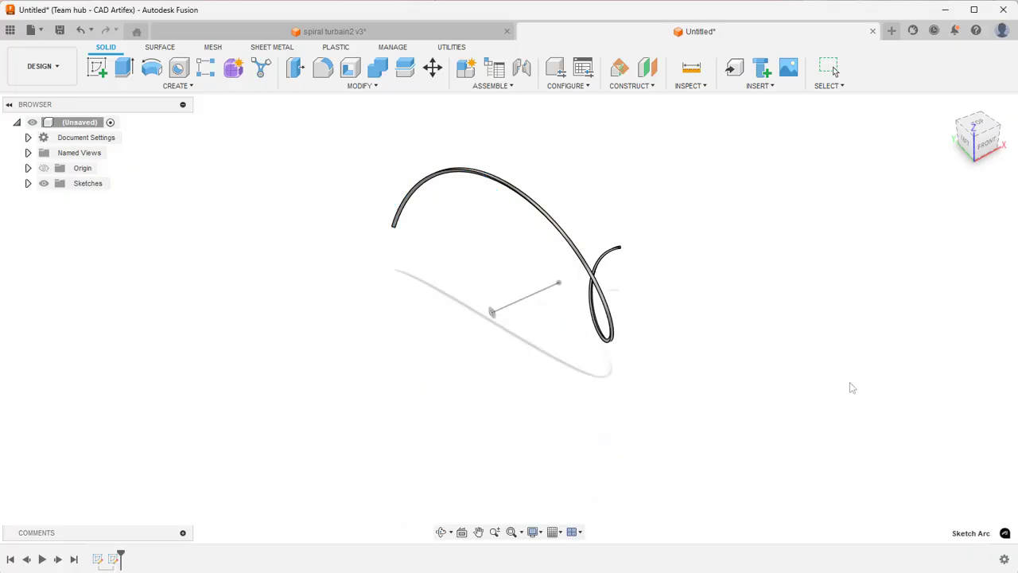
{"action": "mouse_move", "coordinate": [661, 330]}
{"action": "middle_mouse_down", "text": "shift"}
{"action": "mouse_move", "coordinate": [557, 326]}
{"action": "mouse_move", "coordinate": [580, 345]}
{"action": "mouse_move", "coordinate": [659, 318]}
{"action": "mouse_move", "coordinate": [673, 330]}
{"action": "mouse_move", "coordinate": [633, 347]}
{"action": "mouse_move", "coordinate": [677, 307]}
{"action": "middle_mouse_up", "text": "shift"}
{"action": "left_click", "coordinate": [949, 106]}
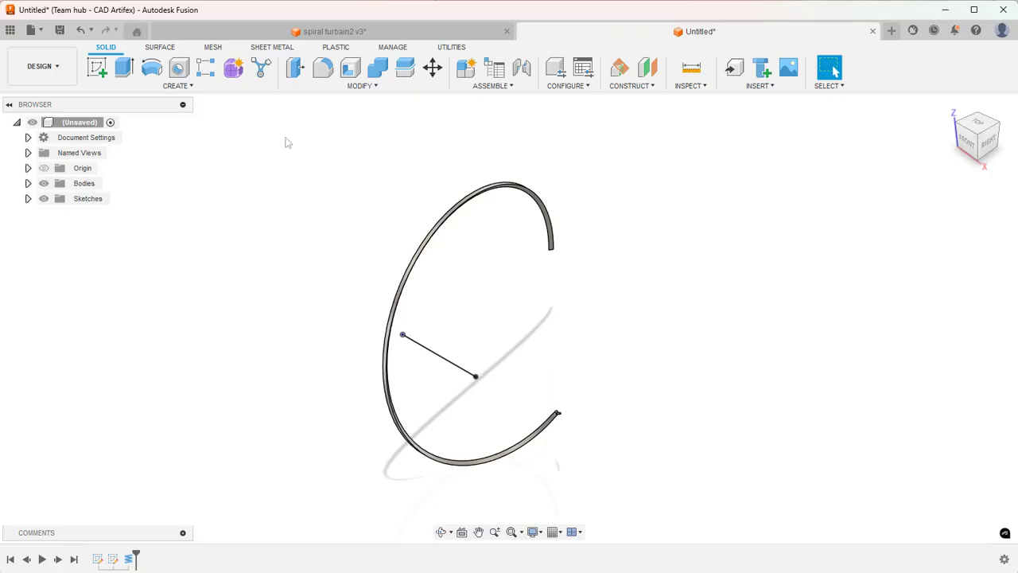
{"action": "left_click", "coordinate": [160, 50]}
{"action": "left_click", "coordinate": [163, 86]}
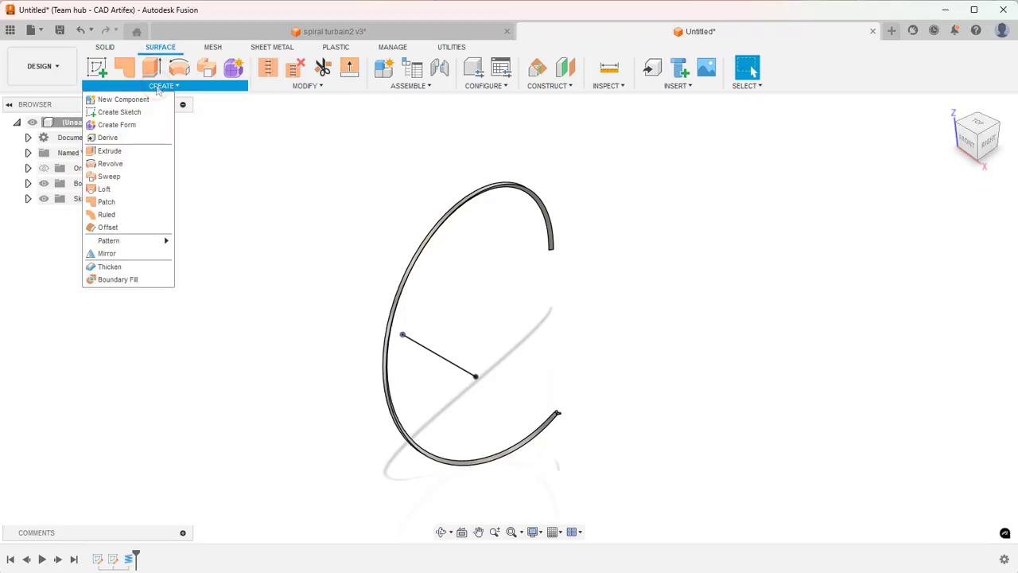
- Loft a surface from the coil's end edge as Profile 1 to the 250 sketch line as Profile 2
{"action": "left_click", "coordinate": [104, 190]}
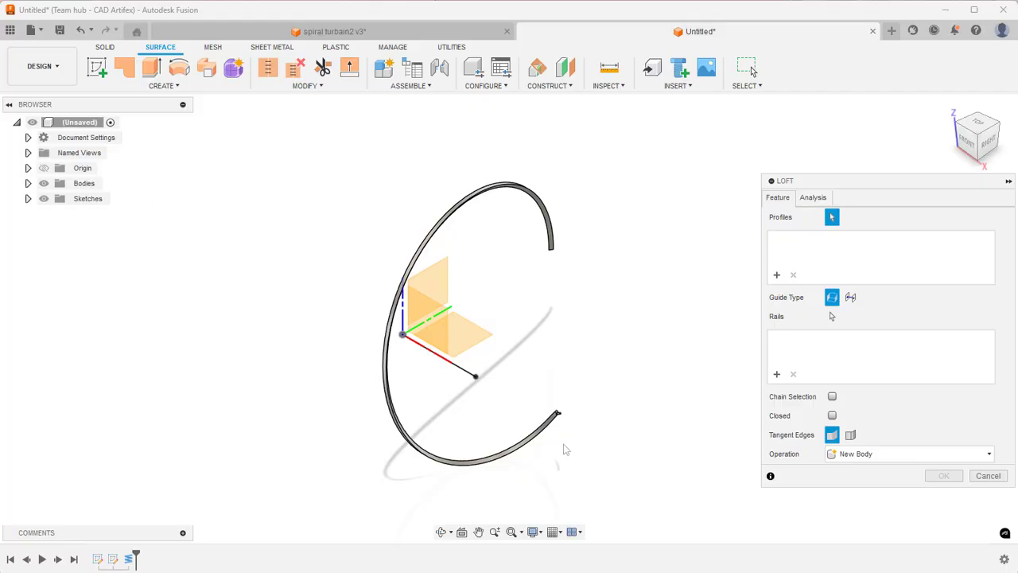
{"action": "scroll", "coordinate": [565, 450], "scroll_direction": "up", "scroll_amount": 8}
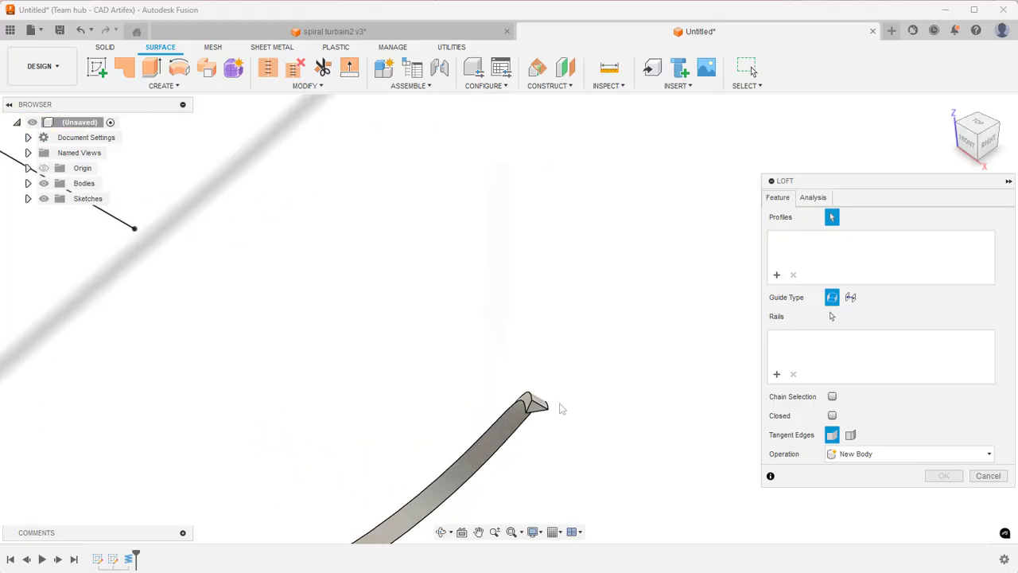
{"action": "left_click", "coordinate": [547, 404]}
{"action": "middle_click_drag", "start_coordinate": [548, 402], "coordinate": [530, 382], "text": "shift"}
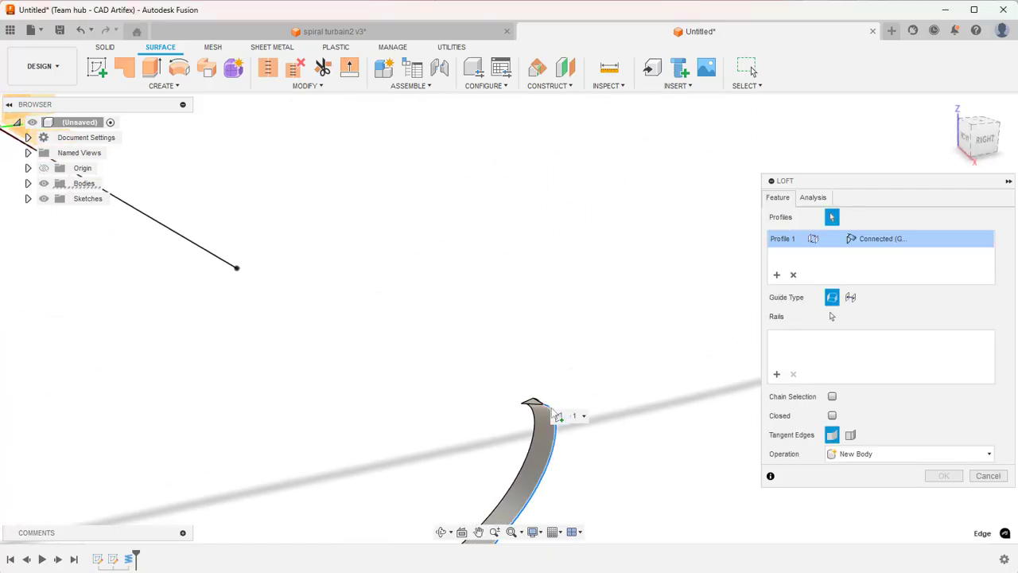
{"action": "scroll", "coordinate": [554, 414], "scroll_direction": "down", "scroll_amount": 5}
{"action": "scroll", "coordinate": [555, 409], "scroll_direction": "up", "scroll_amount": 3}
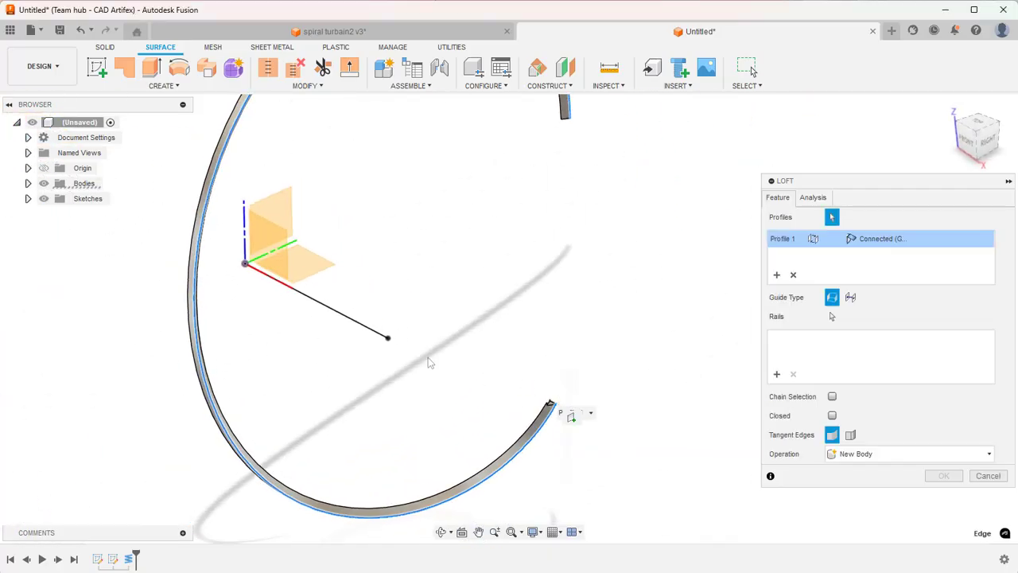
{"action": "middle_click_drag", "start_coordinate": [428, 362], "coordinate": [528, 370]}
{"action": "left_click", "coordinate": [476, 355]}
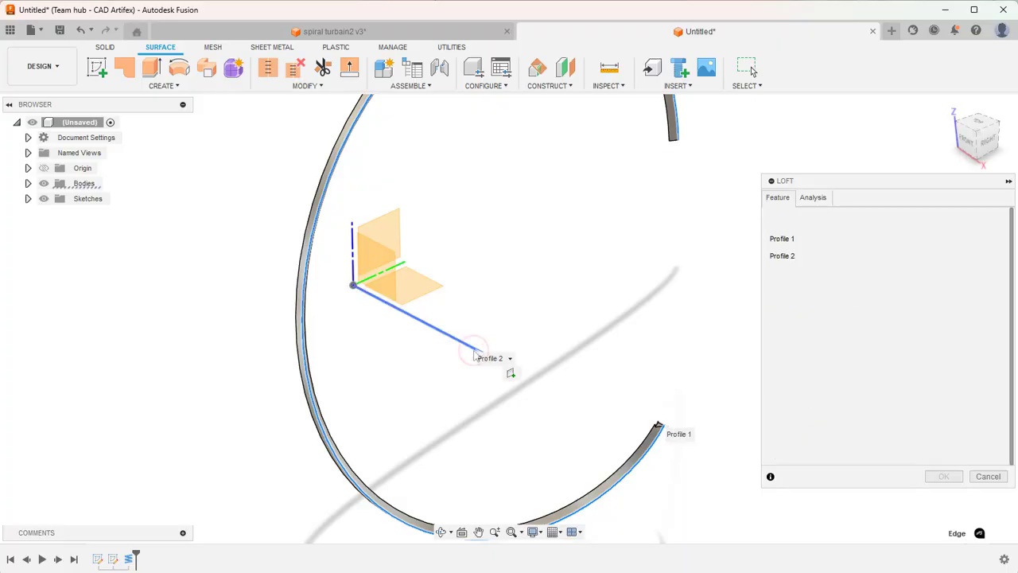
{"action": "mouse_move", "coordinate": [488, 358]}
{"action": "middle_mouse_down", "text": "shift"}
{"action": "mouse_move", "coordinate": [666, 363]}
{"action": "mouse_move", "coordinate": [540, 379]}
{"action": "mouse_move", "coordinate": [471, 366]}
{"action": "middle_mouse_up", "text": "shift"}
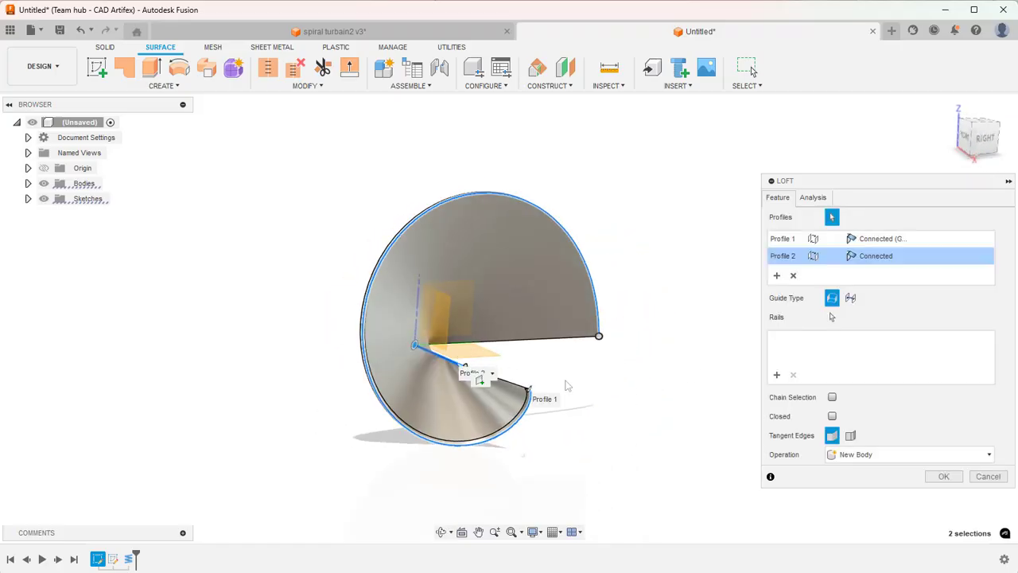
{"action": "scroll", "coordinate": [729, 434], "scroll_direction": "down", "scroll_amount": 1}
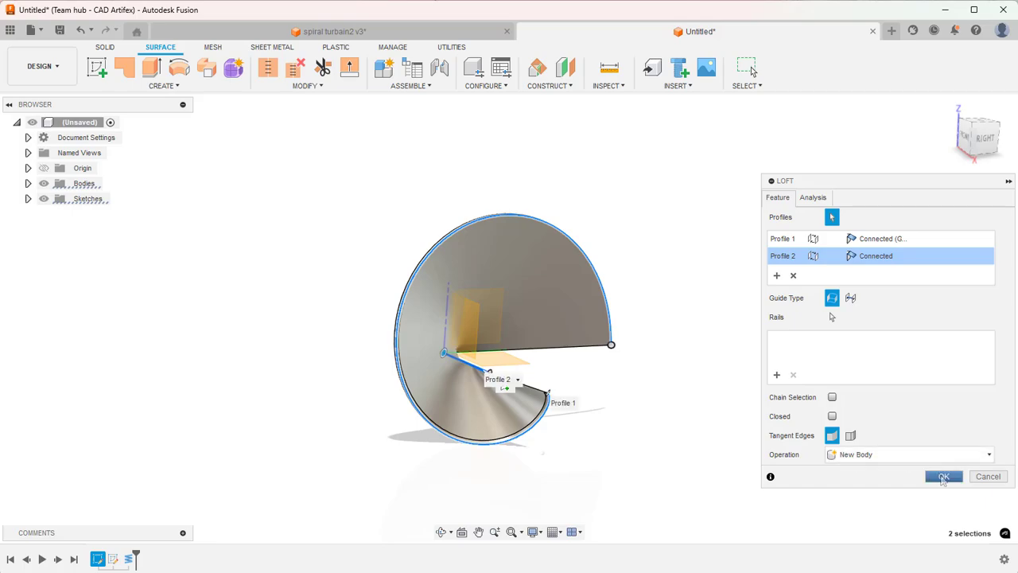
{"action": "left_click", "coordinate": [943, 476]}
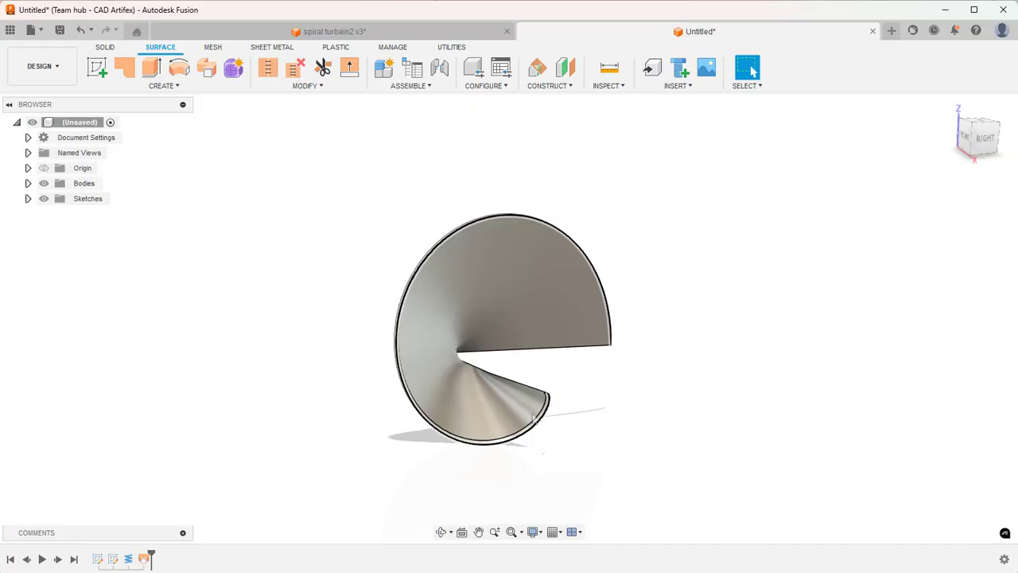
- Hide the coil body Body1 in the browser, leaving only the spiral surface visible
{"action": "left_click", "coordinate": [28, 183]}
{"action": "left_click", "coordinate": [56, 214]}
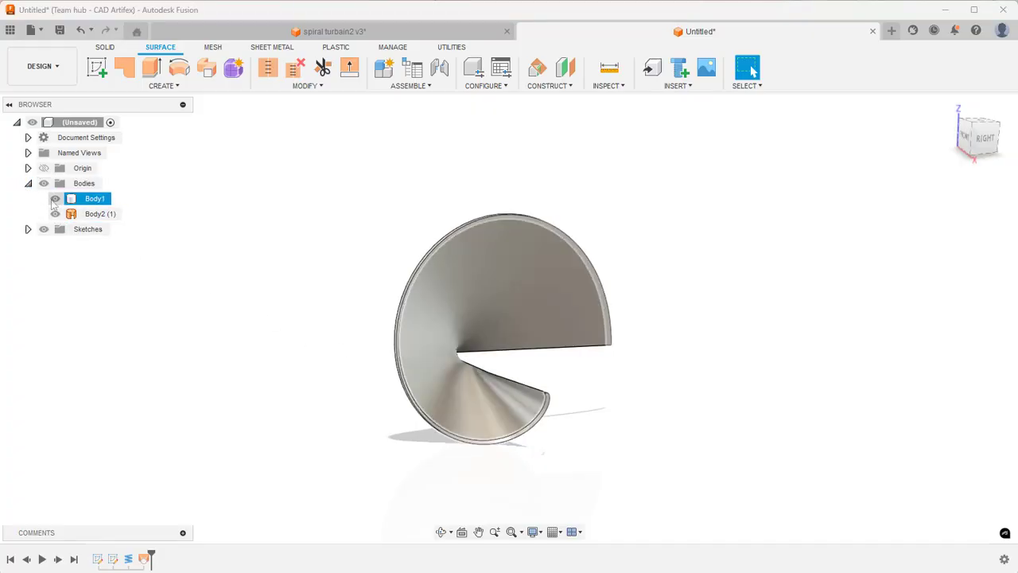
{"action": "left_click", "coordinate": [371, 346]}
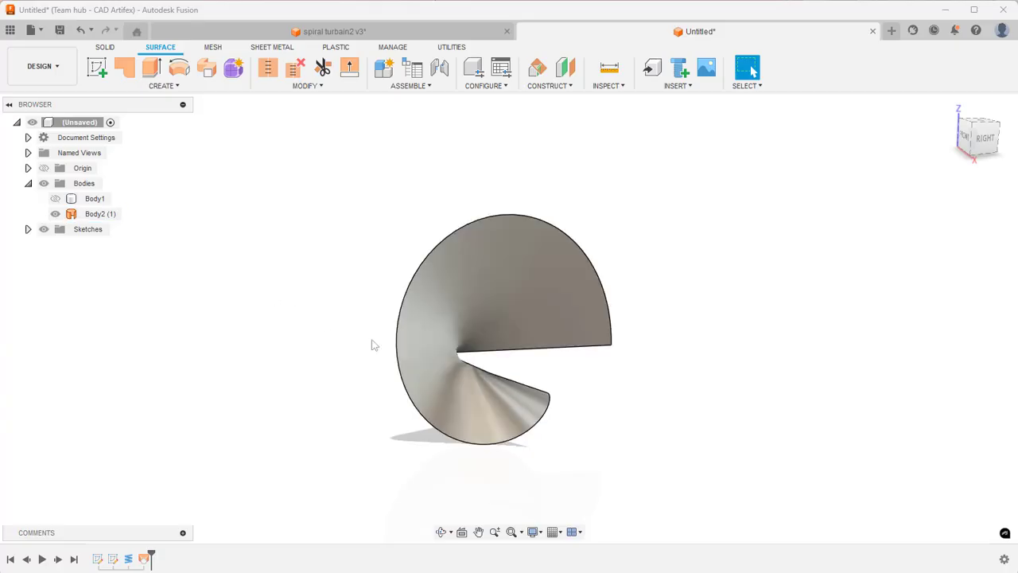
{"action": "left_click", "coordinate": [28, 184]}
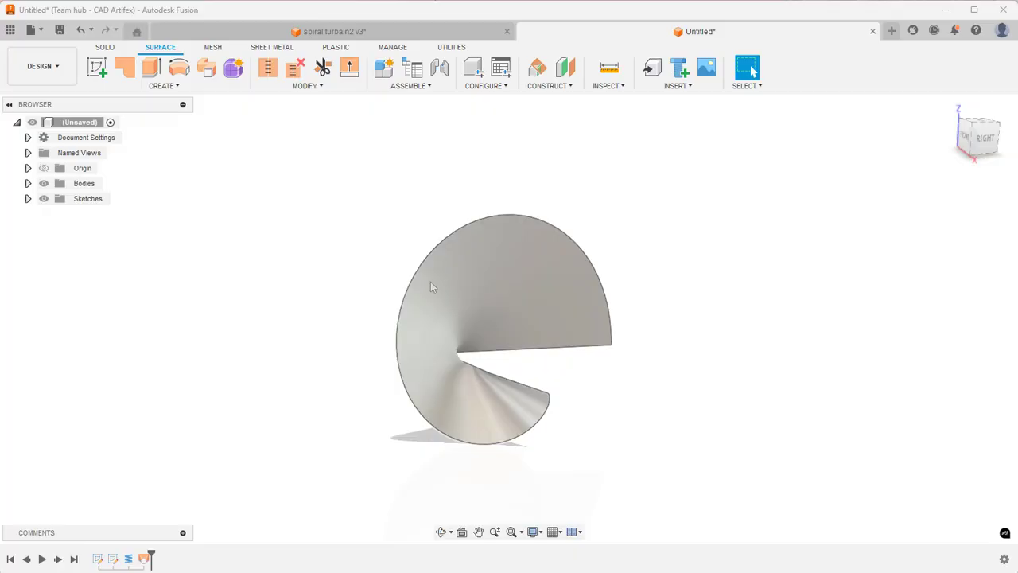
{"action": "left_click", "coordinate": [105, 47]}
{"action": "left_click", "coordinate": [176, 86]}
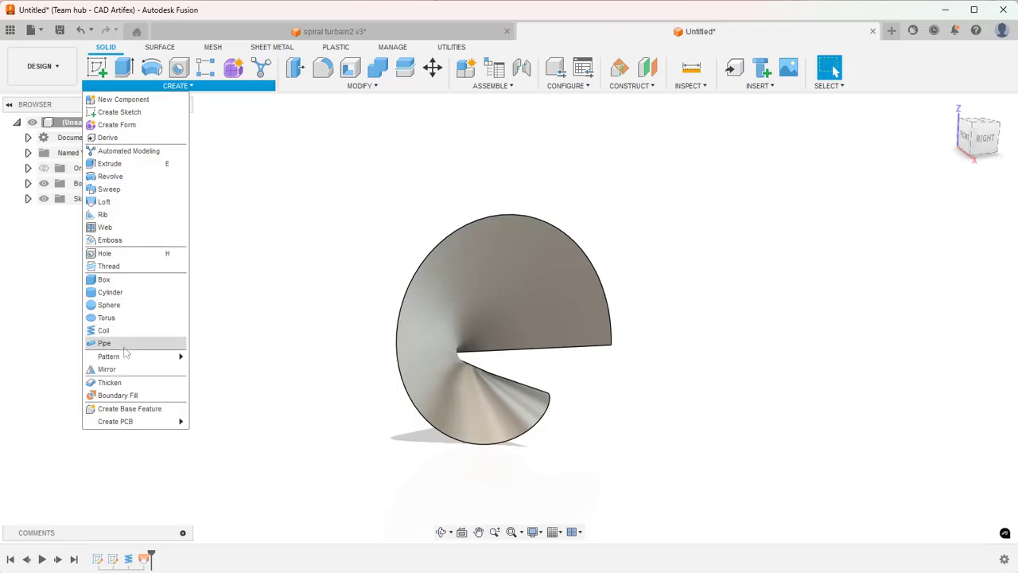
- Thicken the spiral surface by -5 mm into a solid blade
{"action": "left_click", "coordinate": [111, 383]}
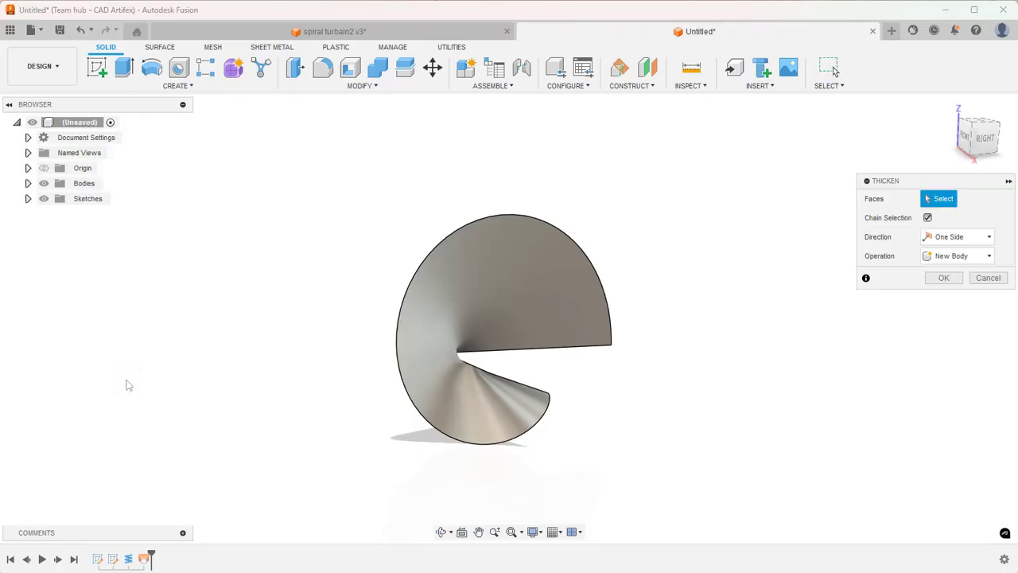
{"action": "left_click", "coordinate": [469, 300]}
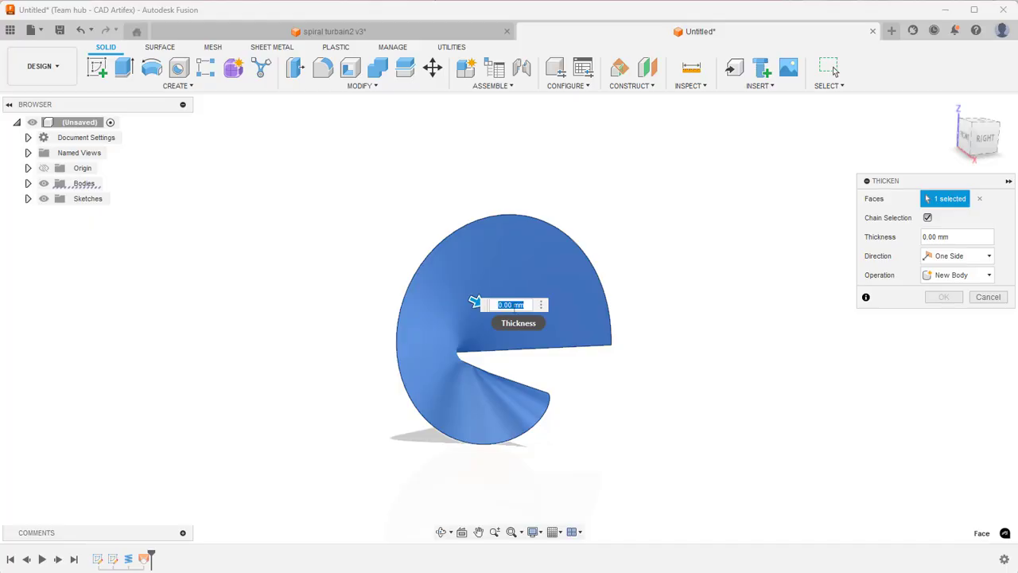
{"action": "type", "text": "5"}
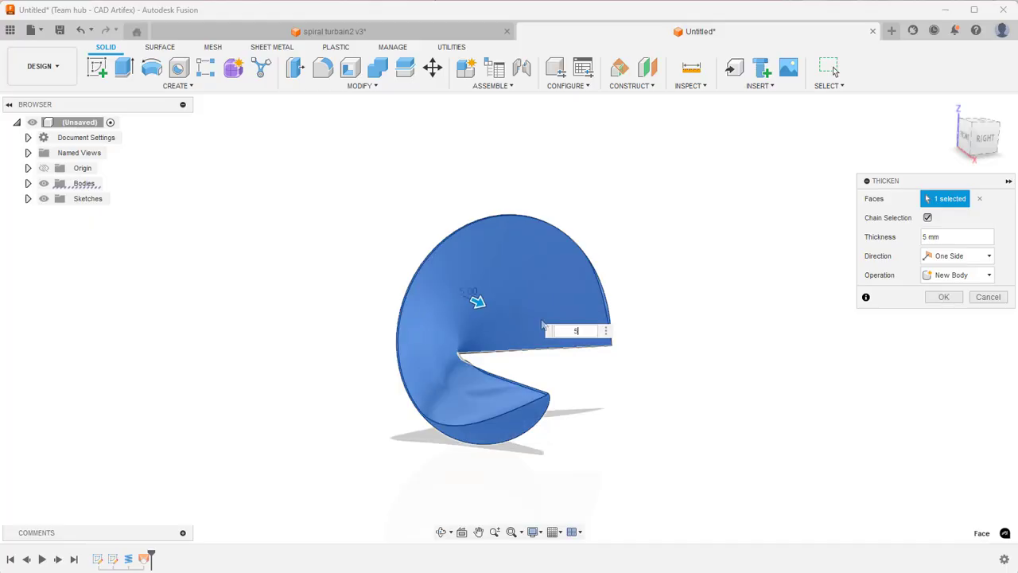
{"action": "key", "text": "Home"}
{"action": "type", "text": "-"}
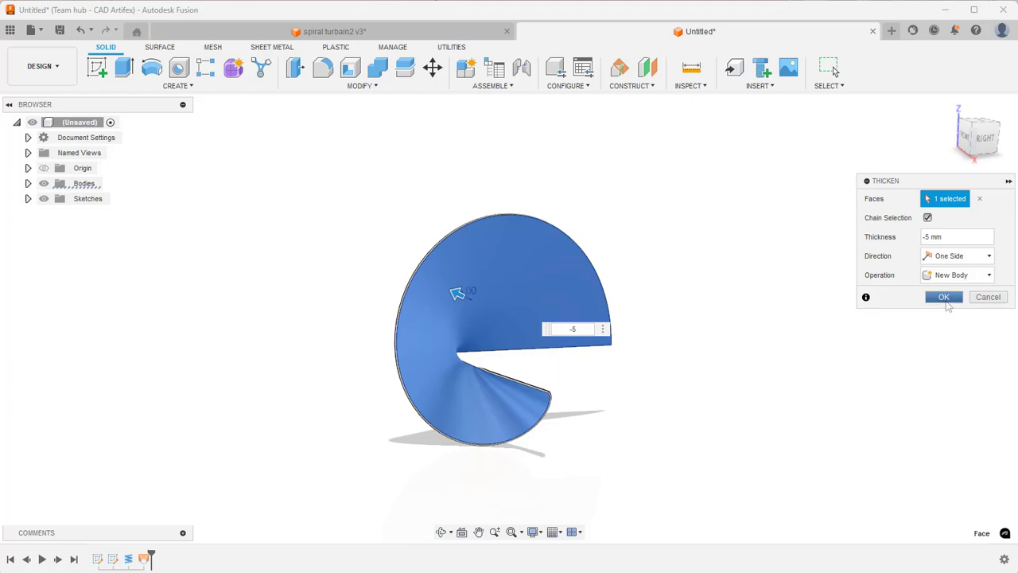
{"action": "left_click", "coordinate": [944, 296]}
{"action": "middle_click_drag", "start_coordinate": [546, 432], "coordinate": [618, 348], "text": "shift"}
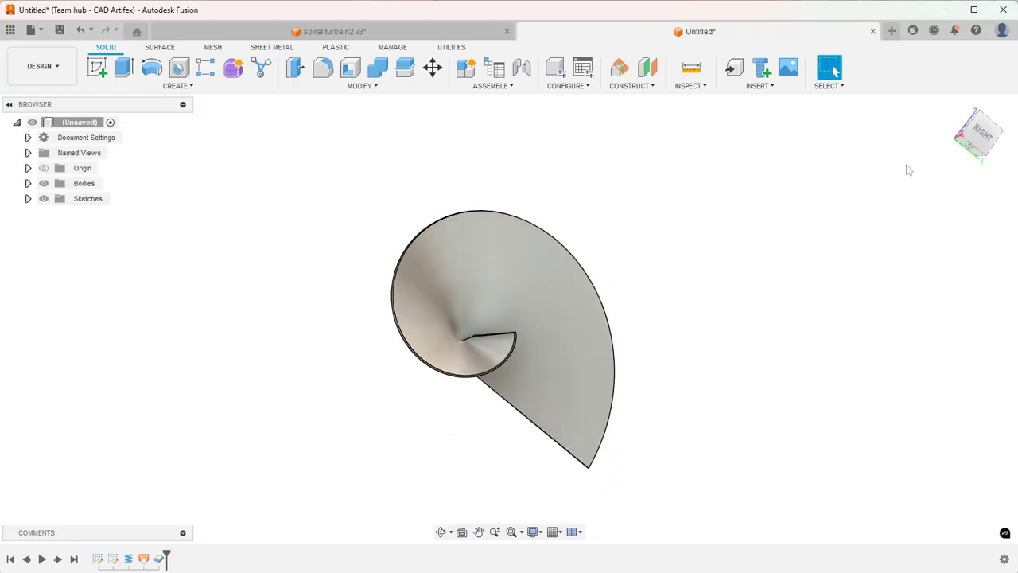
- Return to the home view and begin a sketch on the XZ front plane
{"action": "left_click", "coordinate": [948, 108]}
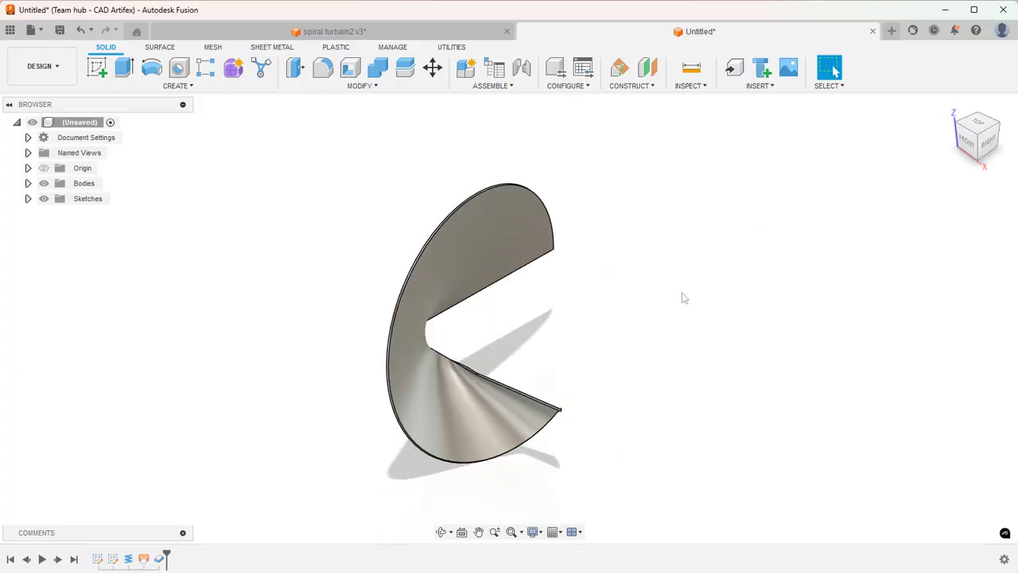
{"action": "left_click", "coordinate": [97, 68]}
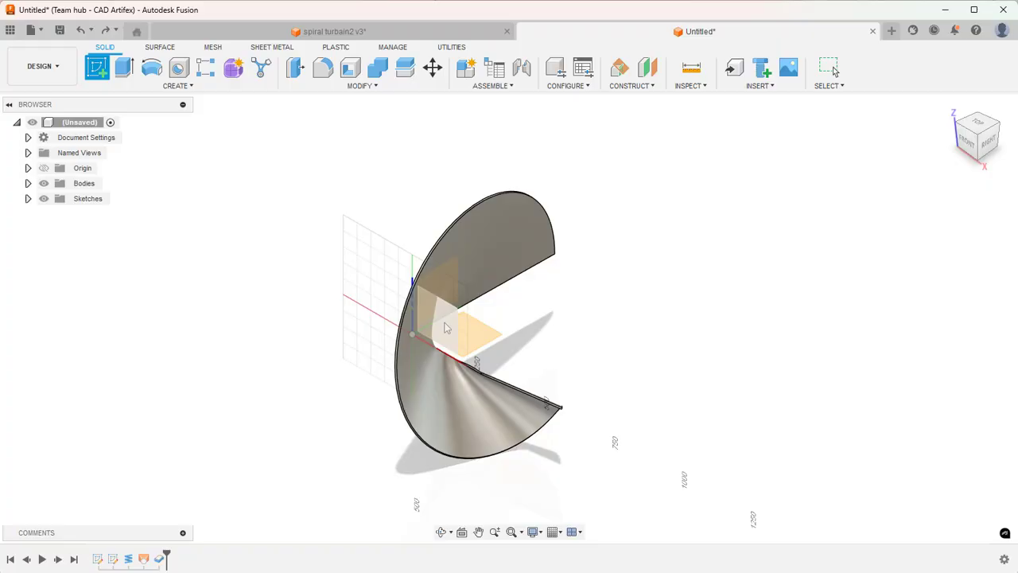
{"action": "left_click", "coordinate": [442, 327]}
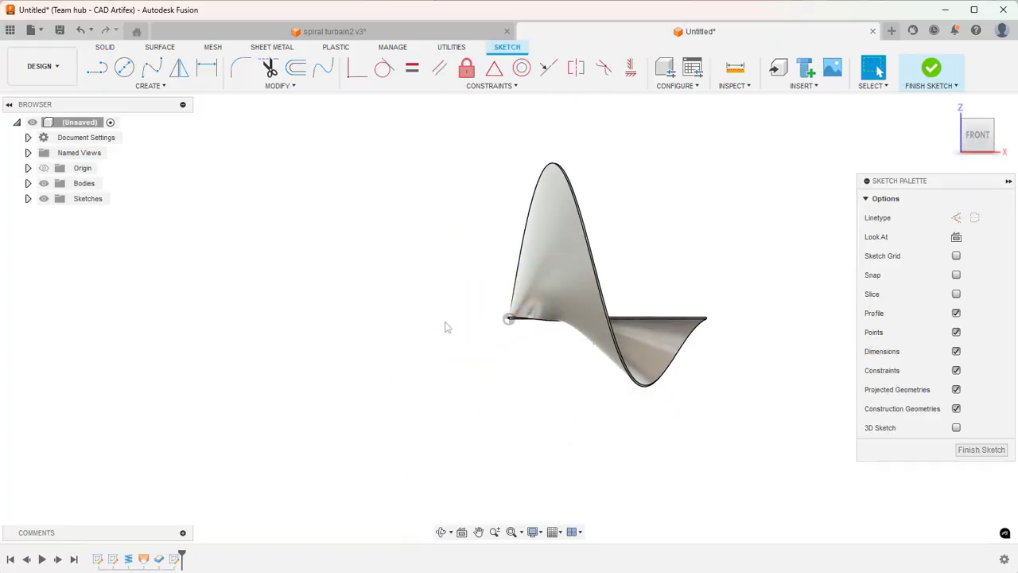
- Draw the shaft profile's base, short vertical and top lines, closing the right end with a tangent arc
{"action": "key", "text": "l"}
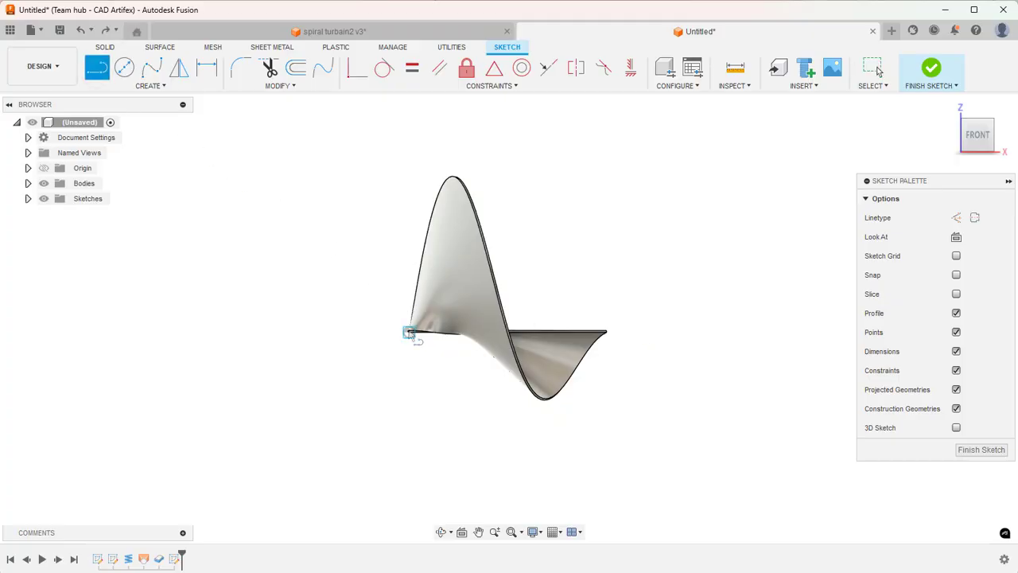
{"action": "left_click", "coordinate": [642, 332]}
{"action": "left_click", "coordinate": [372, 332]}
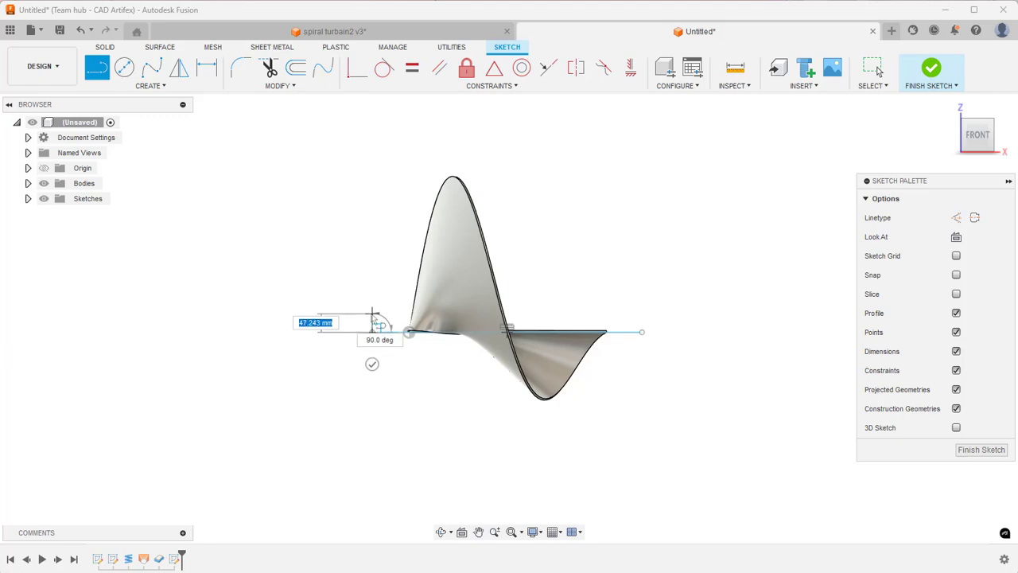
{"action": "left_click", "coordinate": [373, 316]}
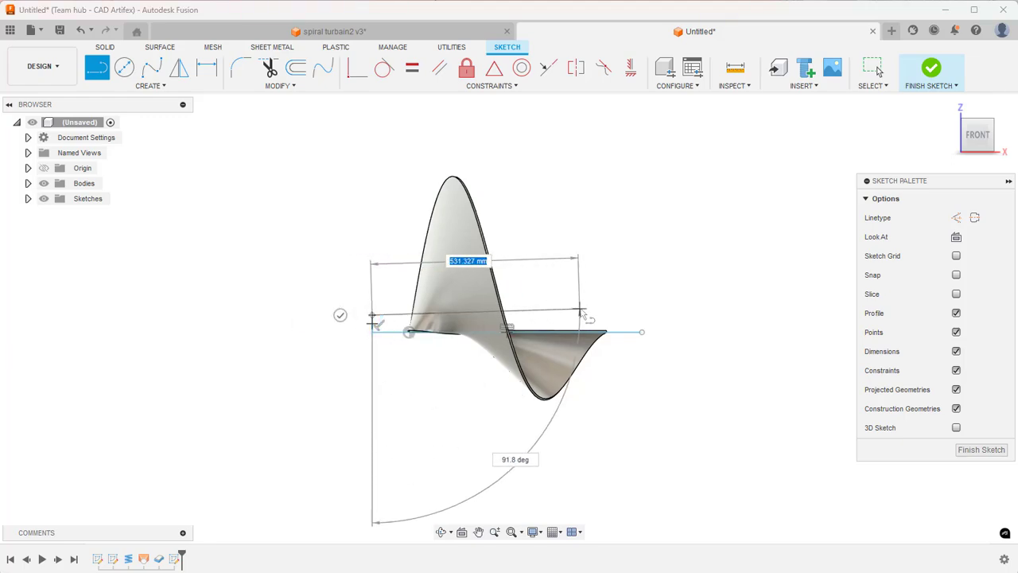
{"action": "left_click", "coordinate": [611, 316]}
{"action": "left_click", "coordinate": [612, 316]}
{"action": "left_click_drag", "start_coordinate": [612, 316], "coordinate": [638, 328]}
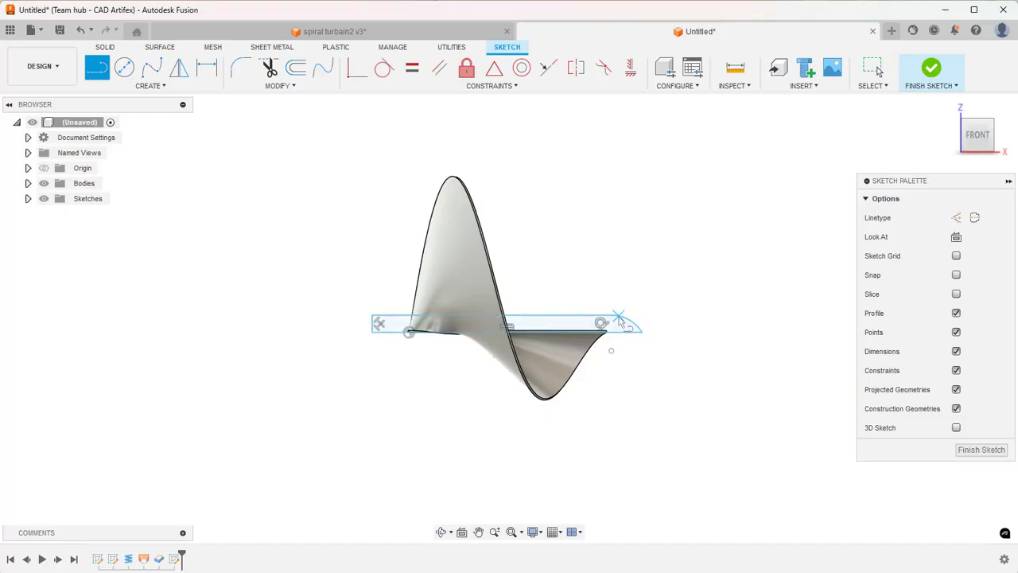
- Add a Ø90 diameter dimension to the shaft profile
{"action": "left_click", "coordinate": [210, 72]}
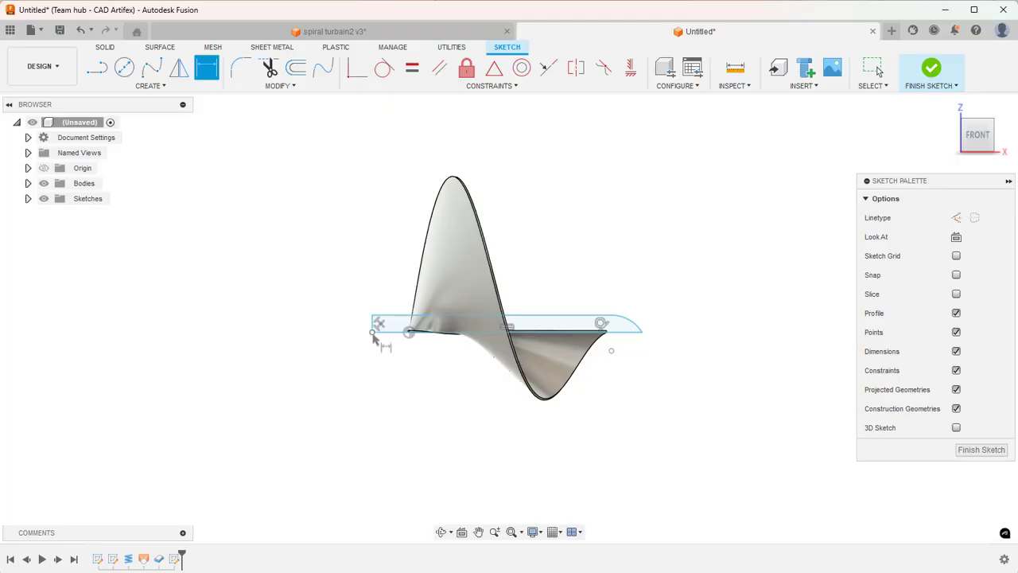
{"action": "left_click", "coordinate": [382, 331]}
{"action": "left_click", "coordinate": [379, 323]}
{"action": "right_click", "coordinate": [322, 318]}
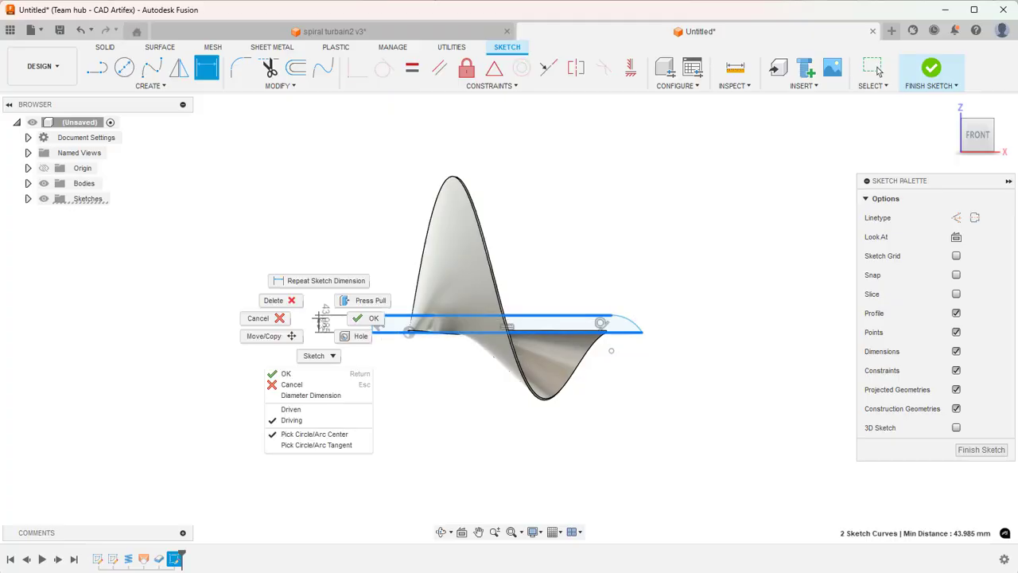
{"action": "left_click", "coordinate": [314, 395]}
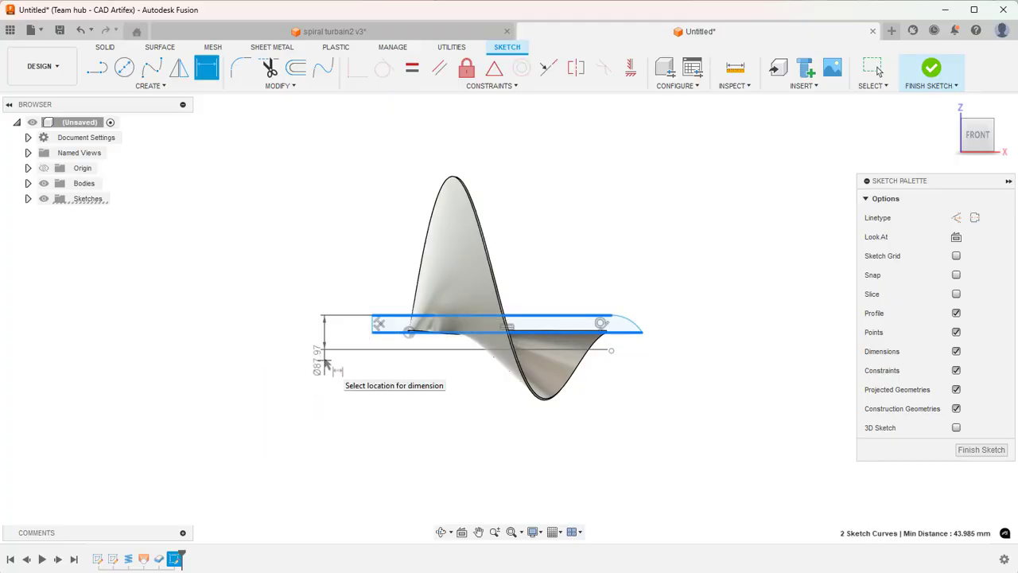
{"action": "left_click", "coordinate": [325, 364]}
{"action": "type", "text": "9"}
{"action": "key", "text": "Return"}
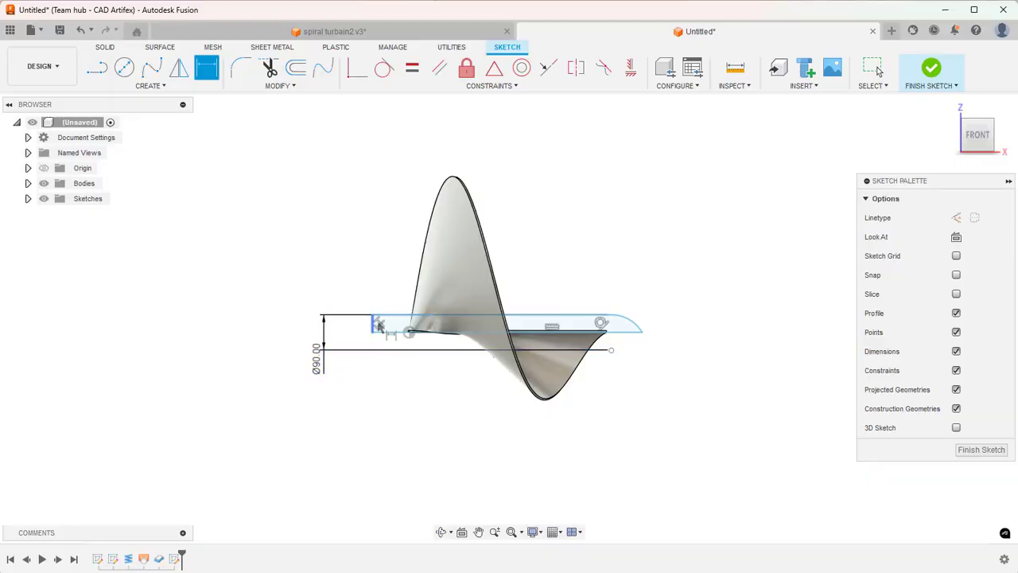
- Dimension the upper line to 560 and the lower line to 620
{"action": "left_click", "coordinate": [381, 320]}
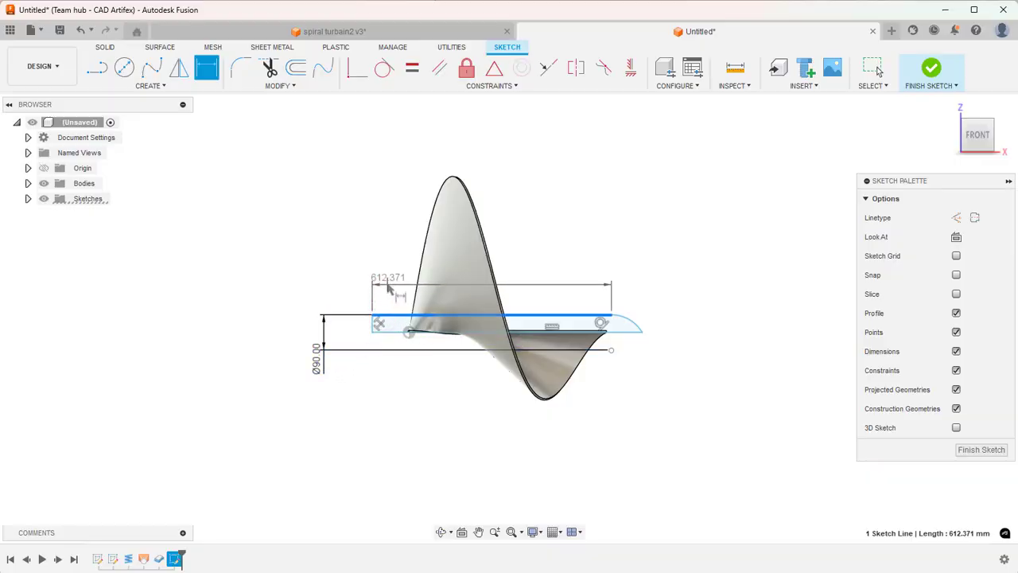
{"action": "left_click", "coordinate": [390, 288]}
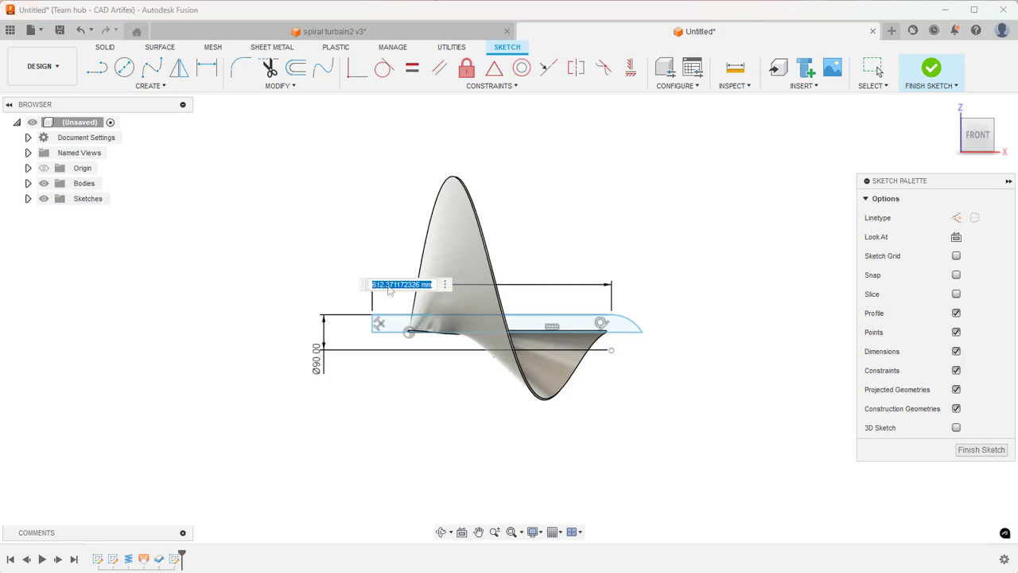
{"action": "type", "text": "560"}
{"action": "key", "text": "Return"}
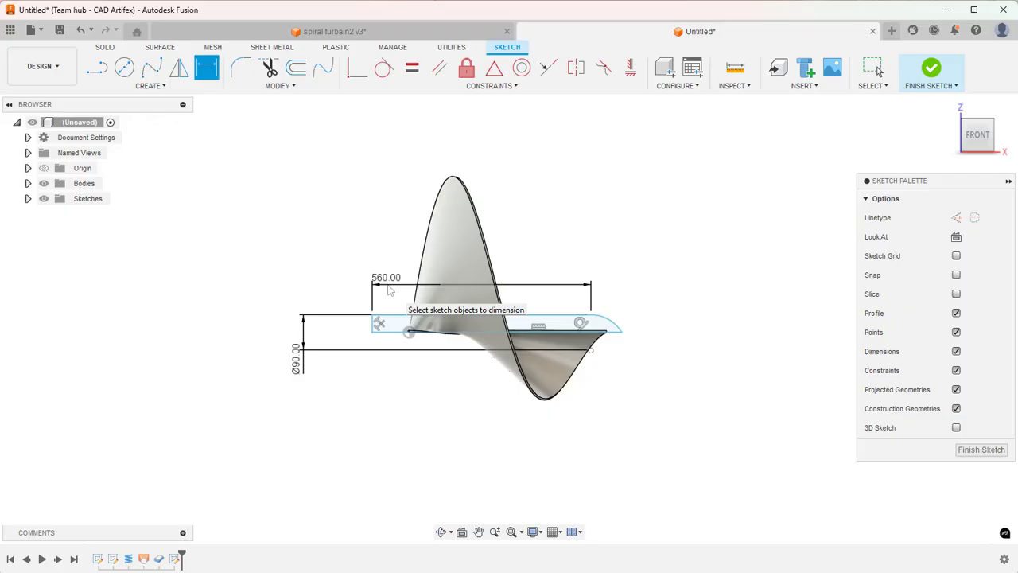
{"action": "left_click", "coordinate": [388, 331]}
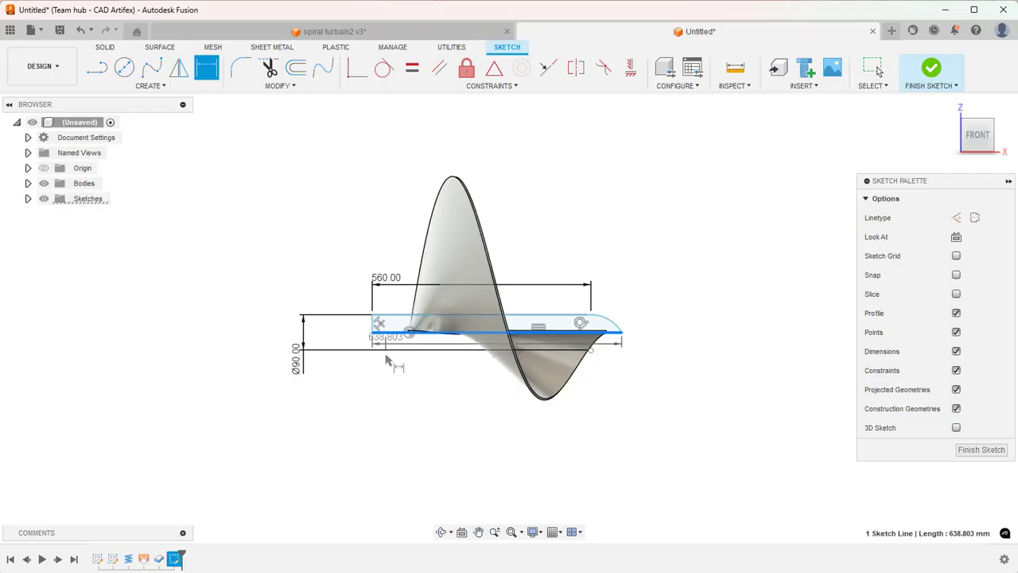
{"action": "left_click", "coordinate": [448, 385]}
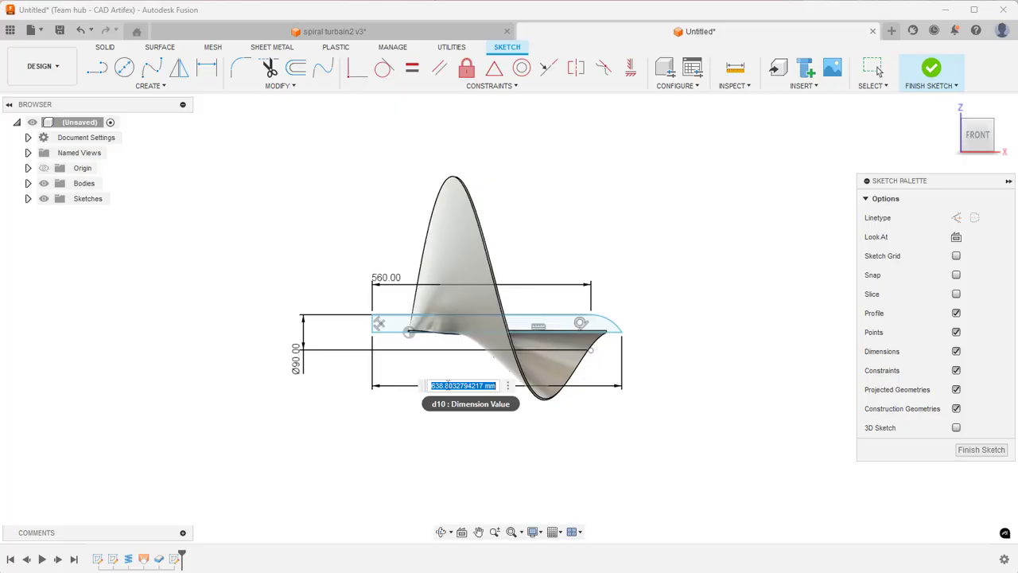
{"action": "type", "text": "620"}
{"action": "key", "text": "Return"}
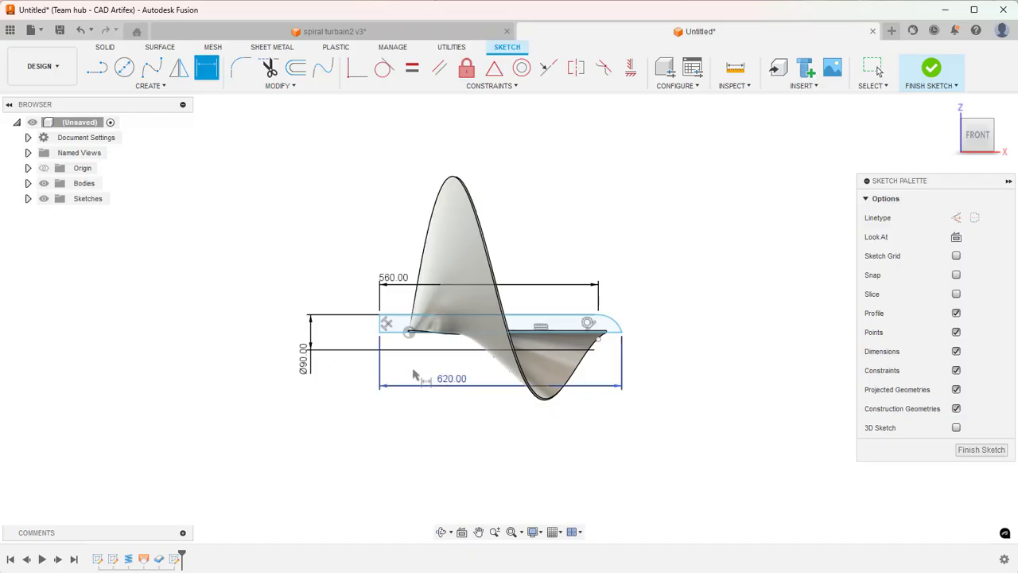
- Dimension the offset between the two left-end points to 70
{"action": "left_click", "coordinate": [380, 333]}
{"action": "left_click", "coordinate": [409, 333]}
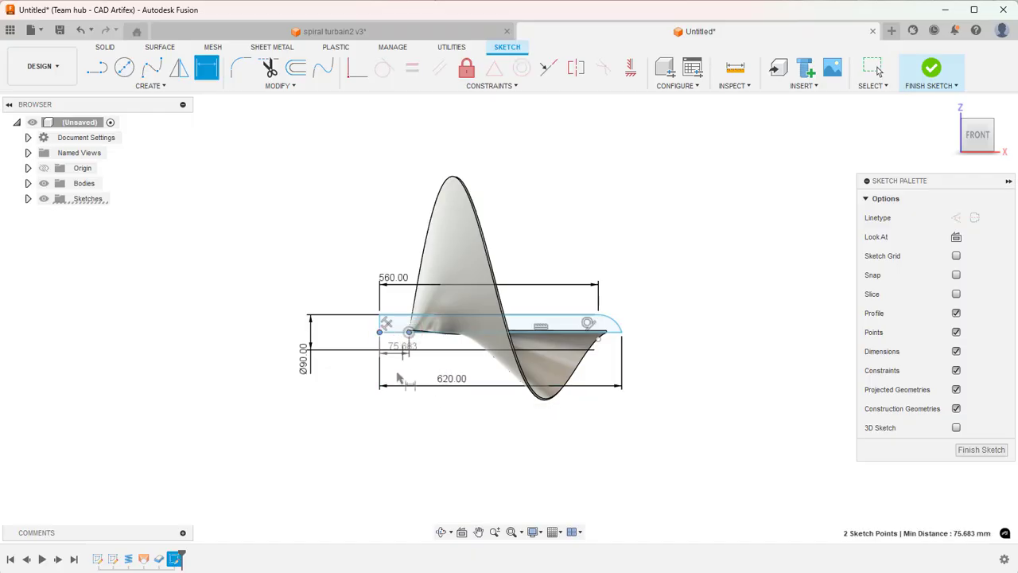
{"action": "left_click", "coordinate": [396, 404]}
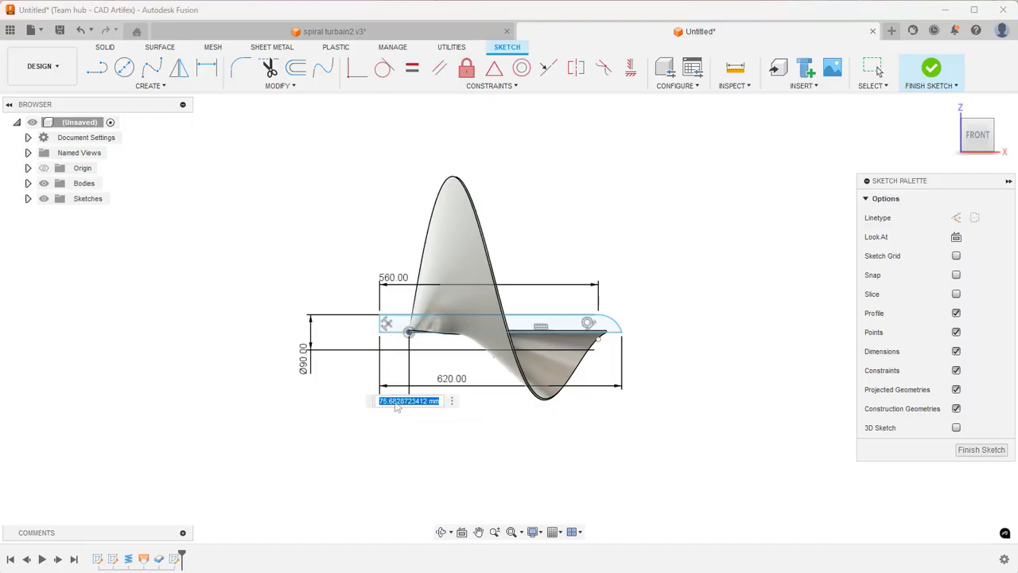
{"action": "type", "text": "70"}
{"action": "key", "text": "Return"}
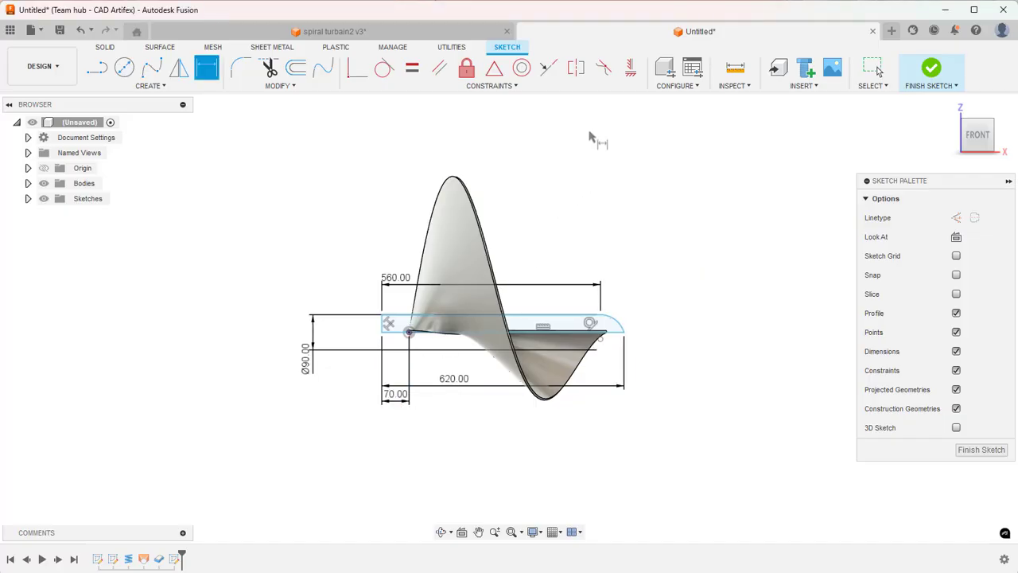
- Constrain the profile's two left-end points to line up horizontally
{"action": "left_click", "coordinate": [630, 68]}
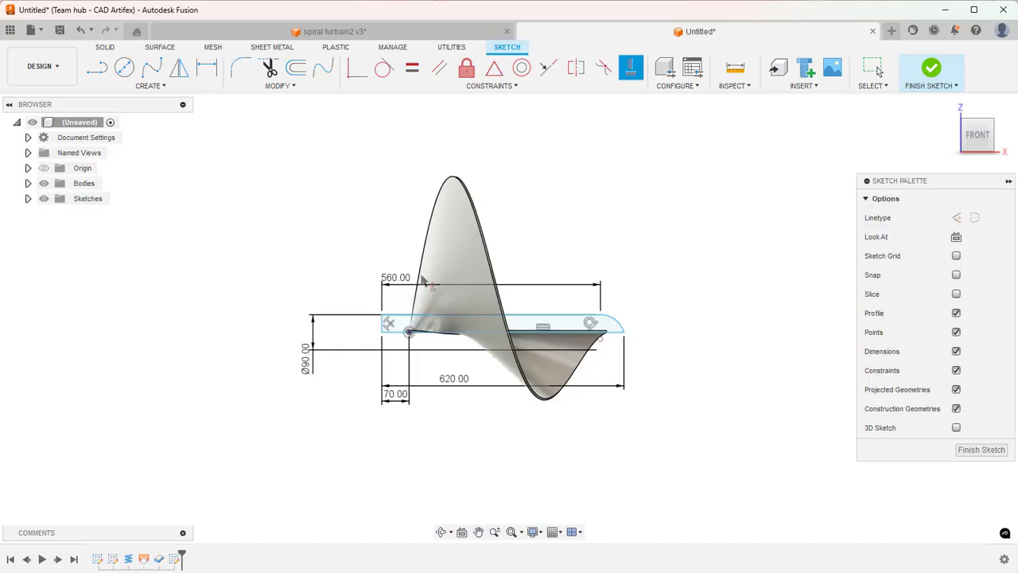
{"action": "left_click", "coordinate": [385, 331]}
{"action": "left_click", "coordinate": [411, 333]}
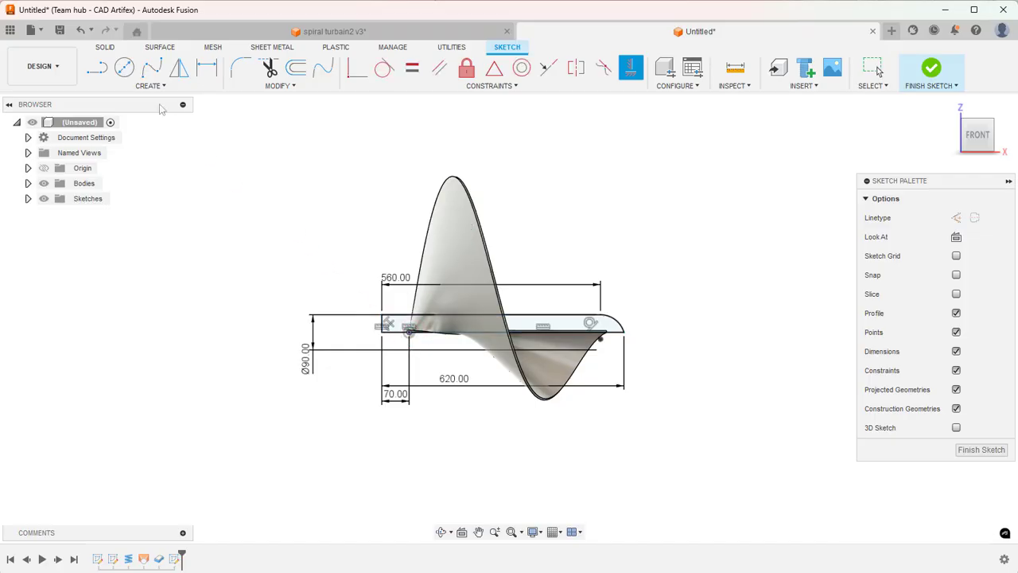
{"action": "left_click", "coordinate": [104, 47]}
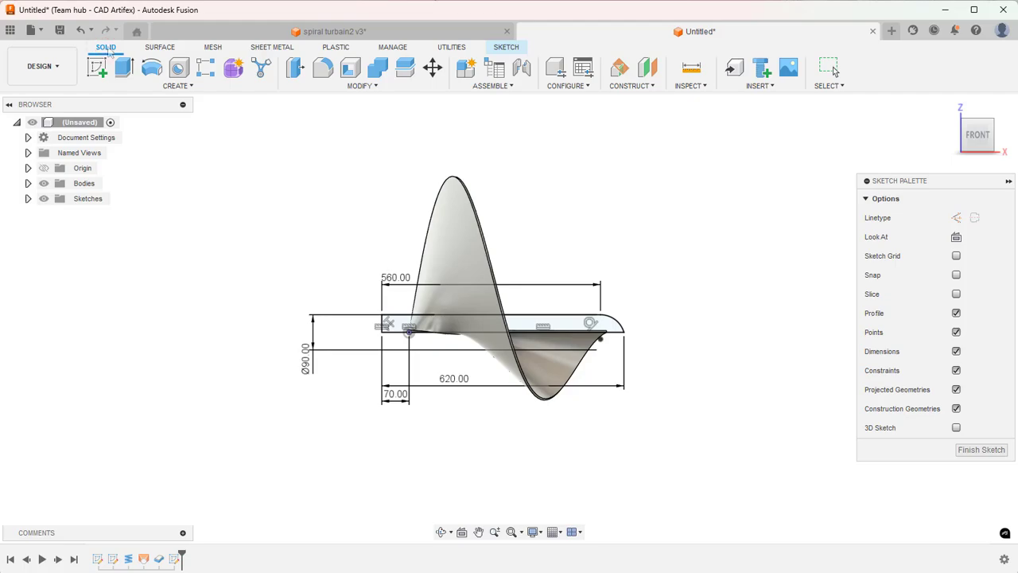
- Revolve the shaft profile 360° around the sketch line, joining it to the blade
{"action": "left_click", "coordinate": [151, 67]}
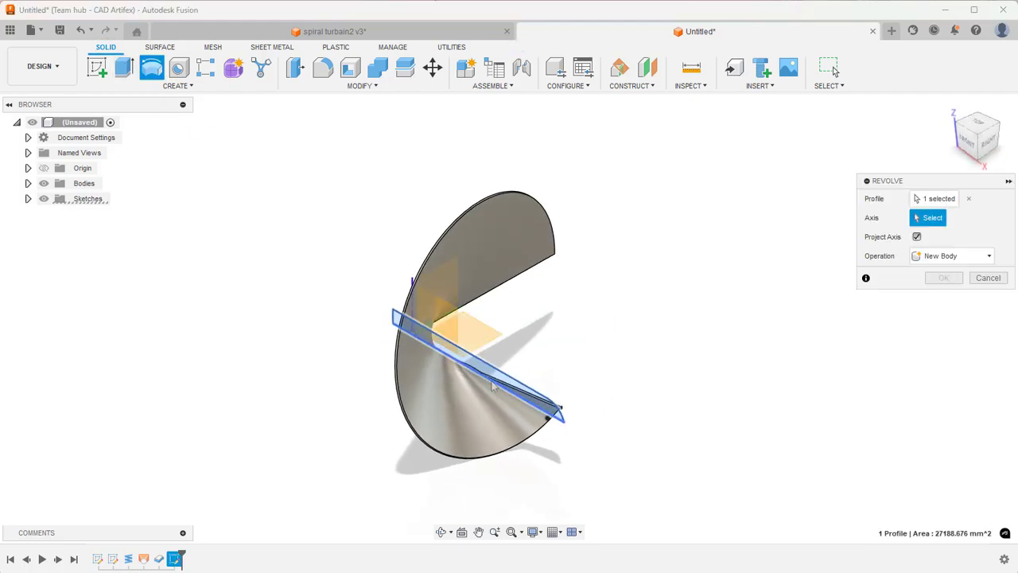
{"action": "left_click", "coordinate": [493, 385]}
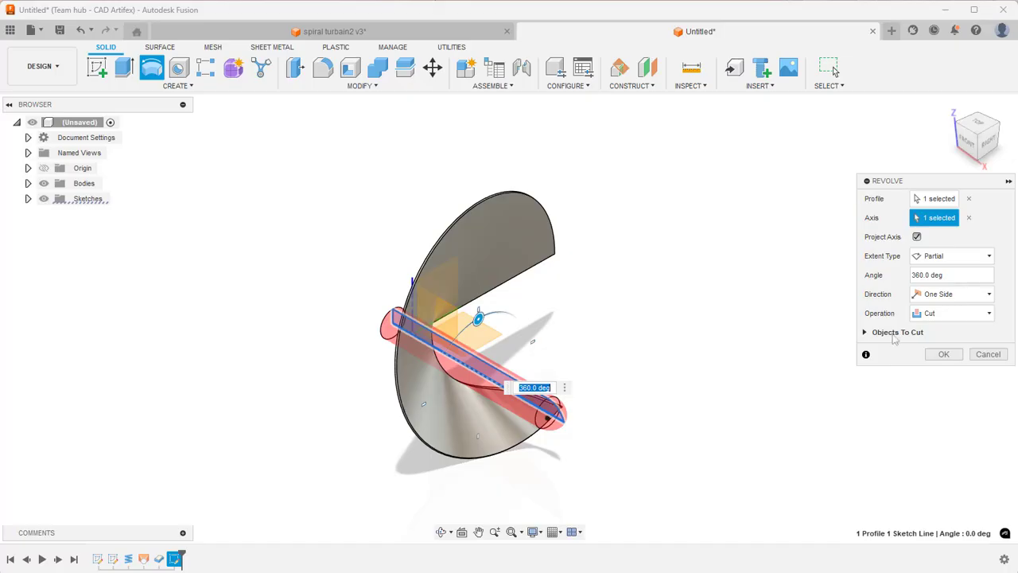
{"action": "left_click", "coordinate": [954, 313]}
{"action": "left_click", "coordinate": [931, 327]}
{"action": "left_click", "coordinate": [944, 337]}
{"action": "middle_click_drag", "start_coordinate": [629, 388], "coordinate": [631, 371]}
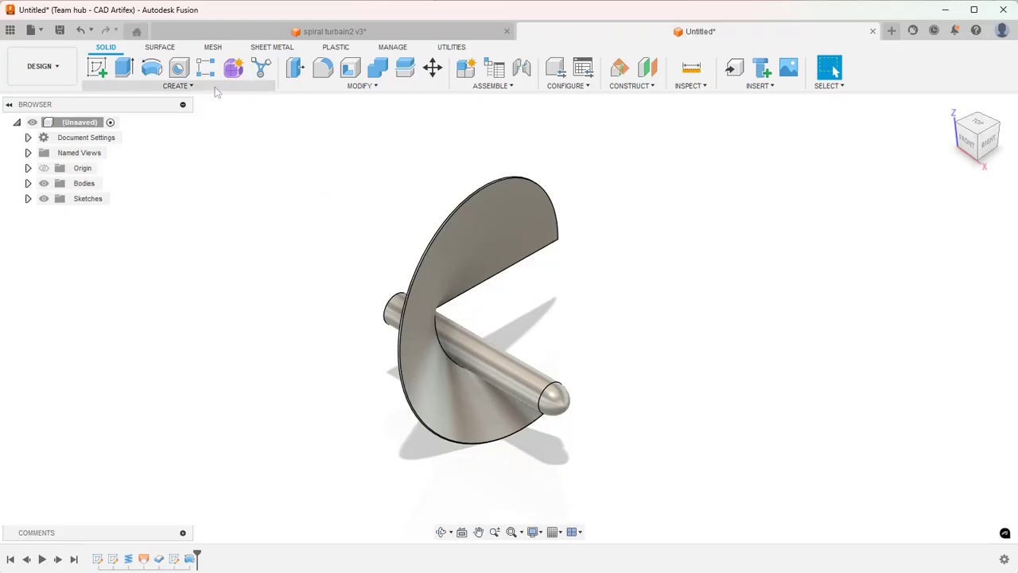
- Start a circular pattern of features, selecting Thicken1 and Loft1
{"action": "left_click", "coordinate": [178, 85]}
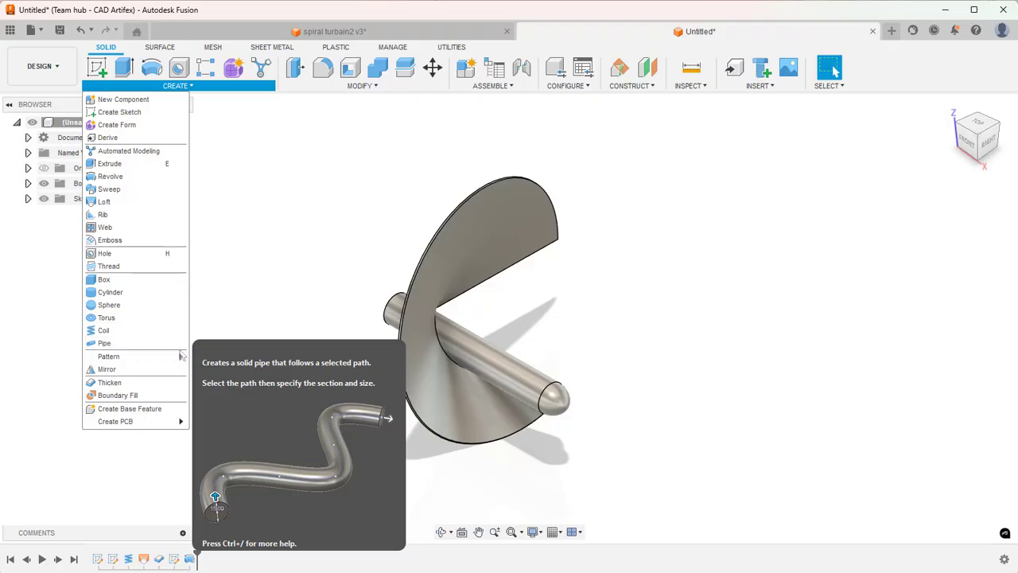
{"action": "mouse_move", "coordinate": [159, 356]}
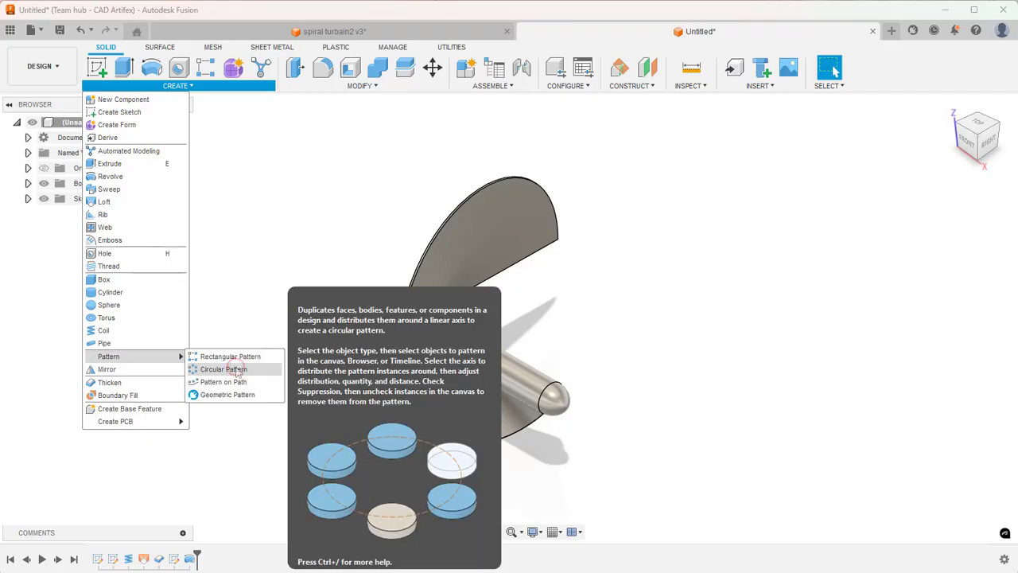
{"action": "left_click", "coordinate": [227, 369]}
{"action": "left_click", "coordinate": [954, 217]}
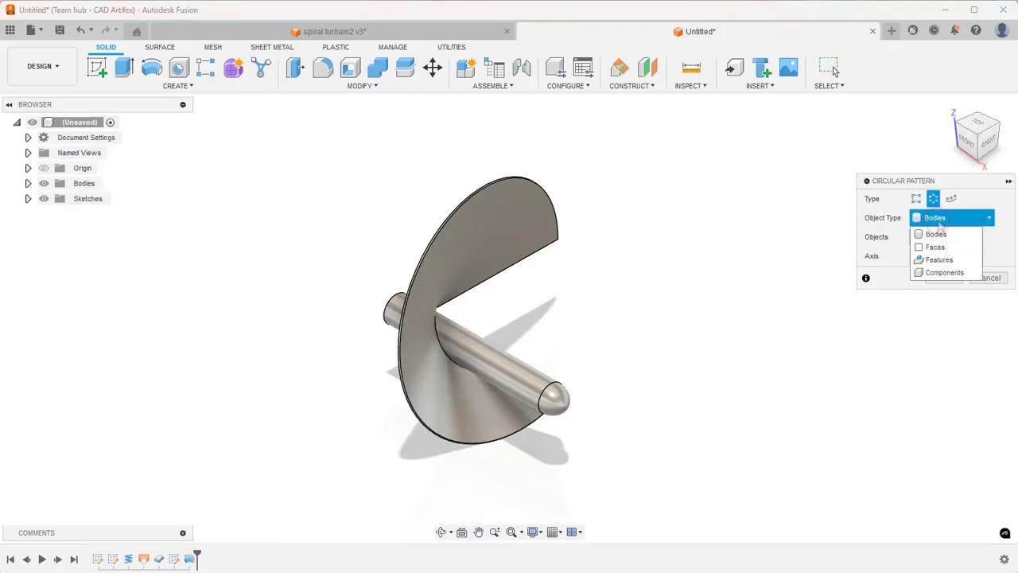
{"action": "left_click", "coordinate": [937, 261]}
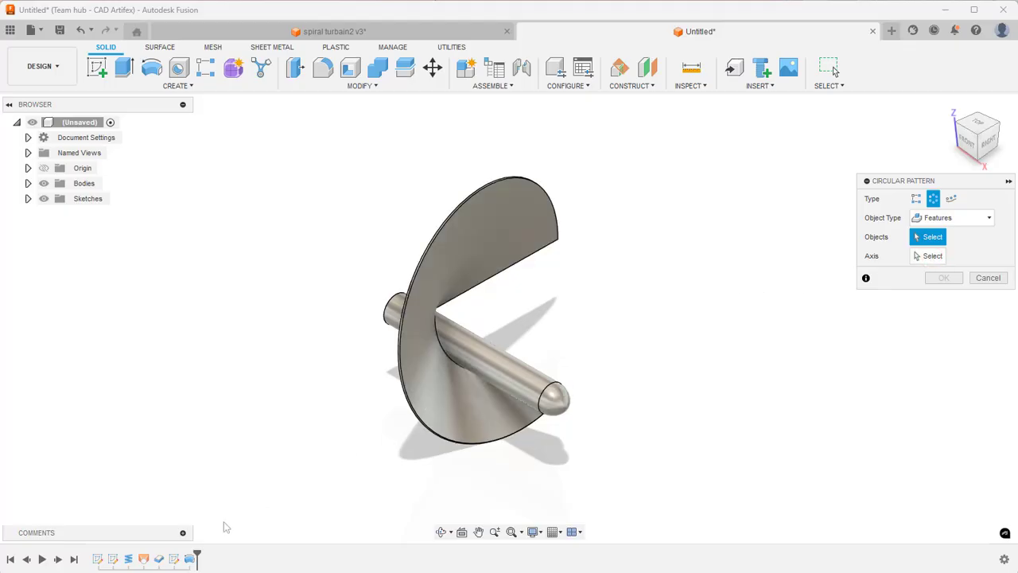
{"action": "left_click", "coordinate": [159, 559]}
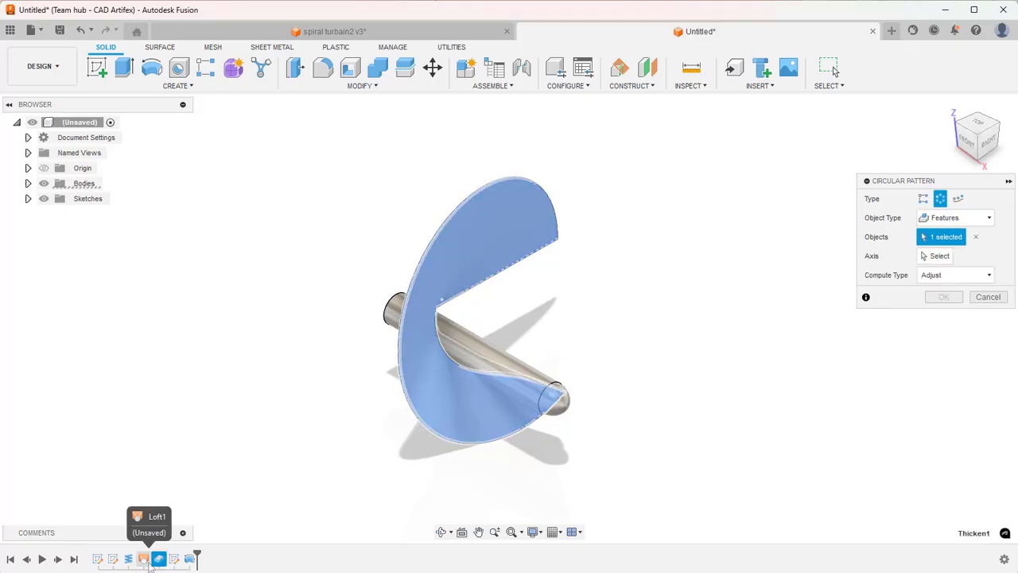
{"action": "left_click", "coordinate": [144, 559]}
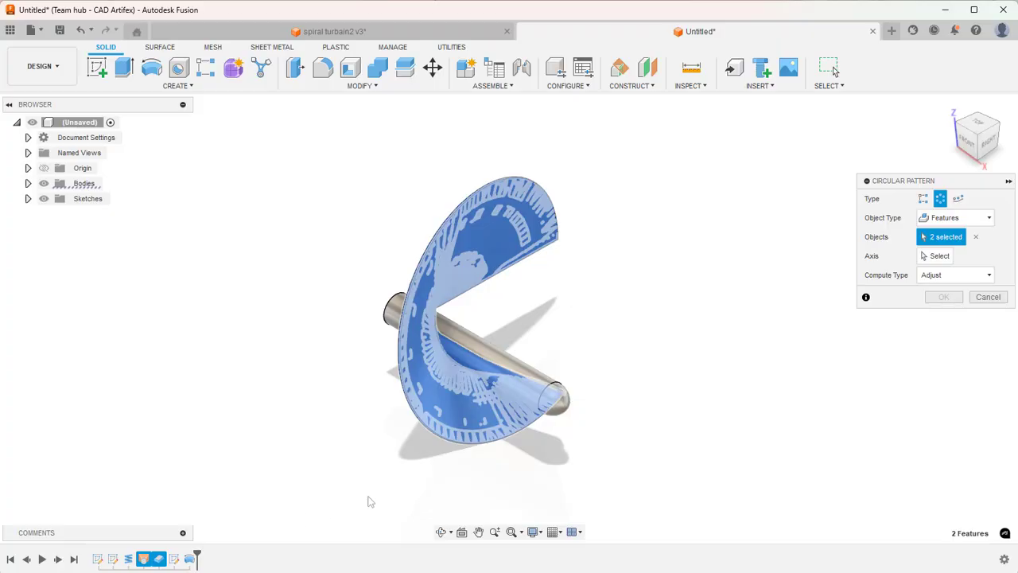
- Pattern the blade 3 times around the central shaft axis, then orbit to inspect
{"action": "left_click", "coordinate": [932, 255]}
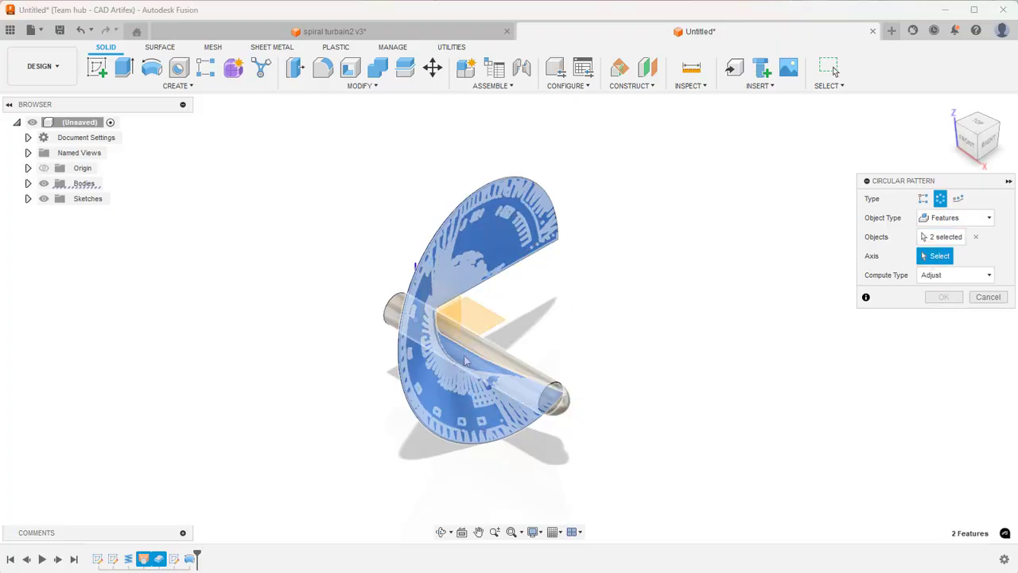
{"action": "middle_click_drag", "start_coordinate": [469, 360], "coordinate": [493, 374], "text": "shift"}
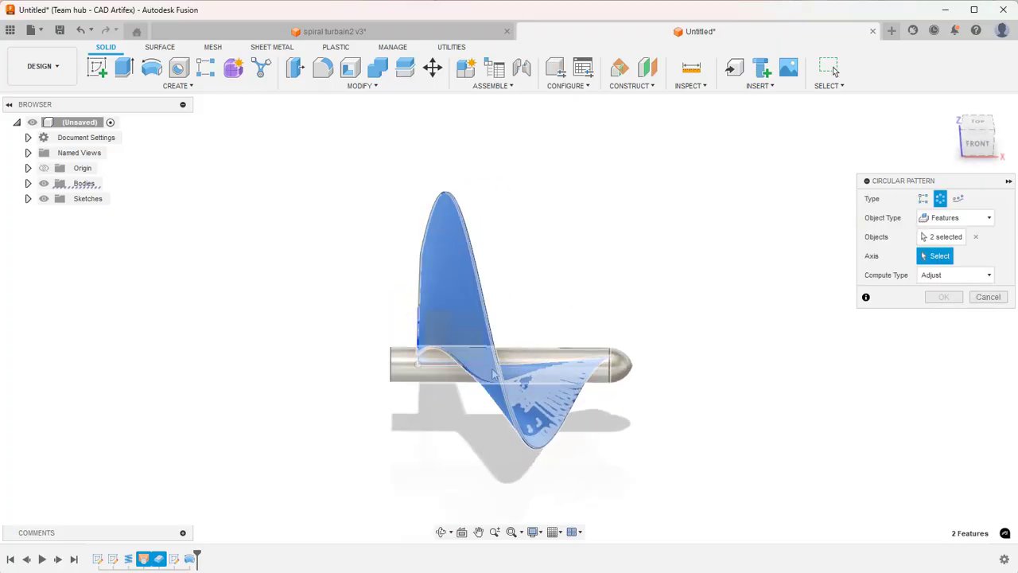
{"action": "left_click", "coordinate": [434, 370]}
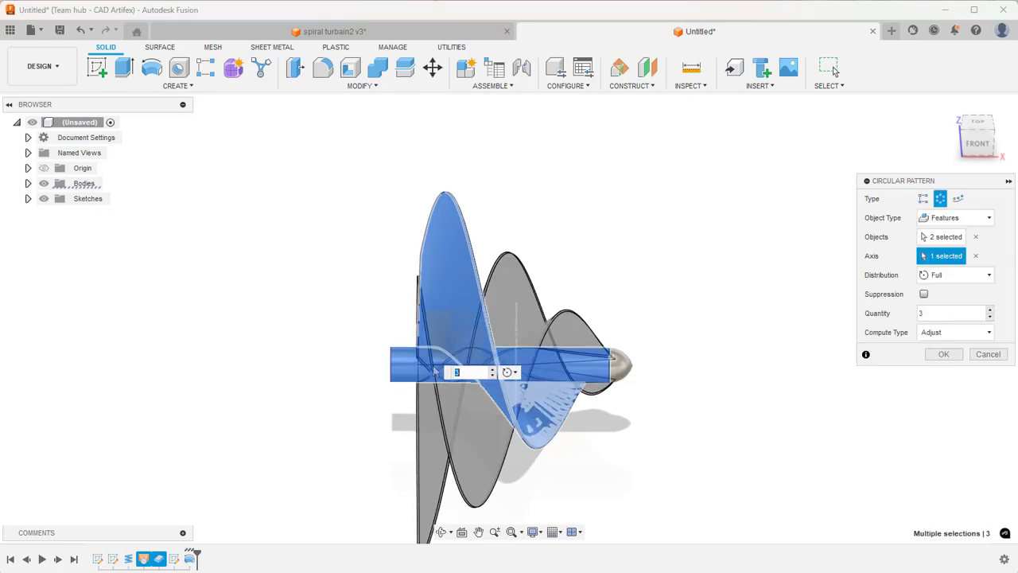
{"action": "left_click", "coordinate": [948, 107]}
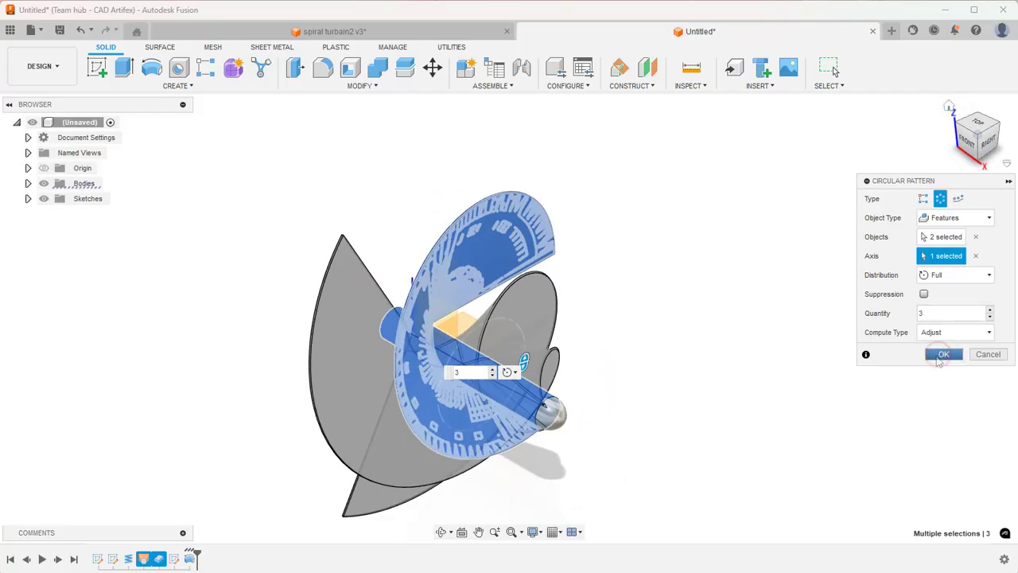
{"action": "left_click", "coordinate": [944, 354]}
{"action": "key", "text": "F4"}
{"action": "left_click_drag", "start_coordinate": [629, 374], "coordinate": [648, 361]}
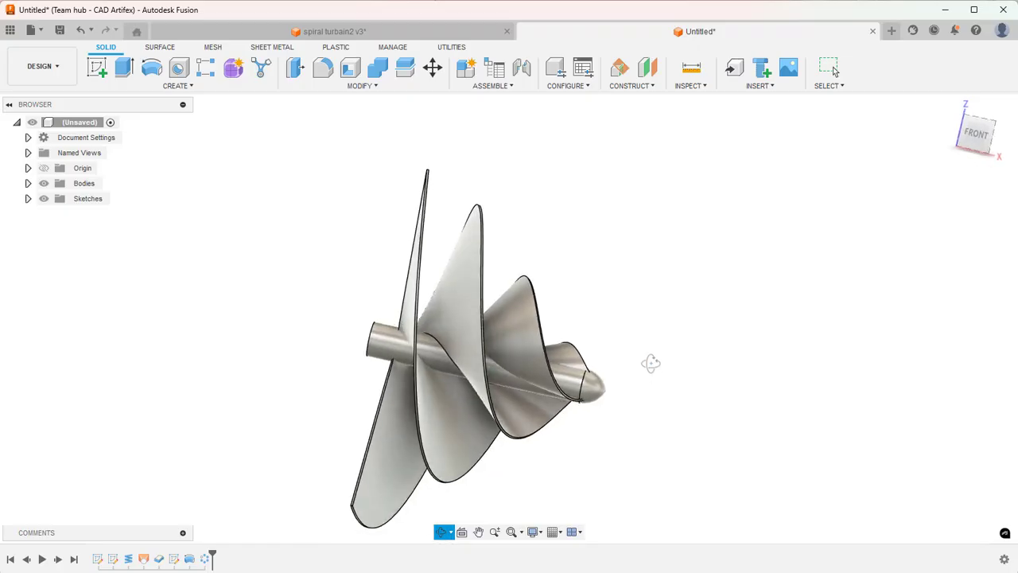
{"action": "key", "text": "Escape"}
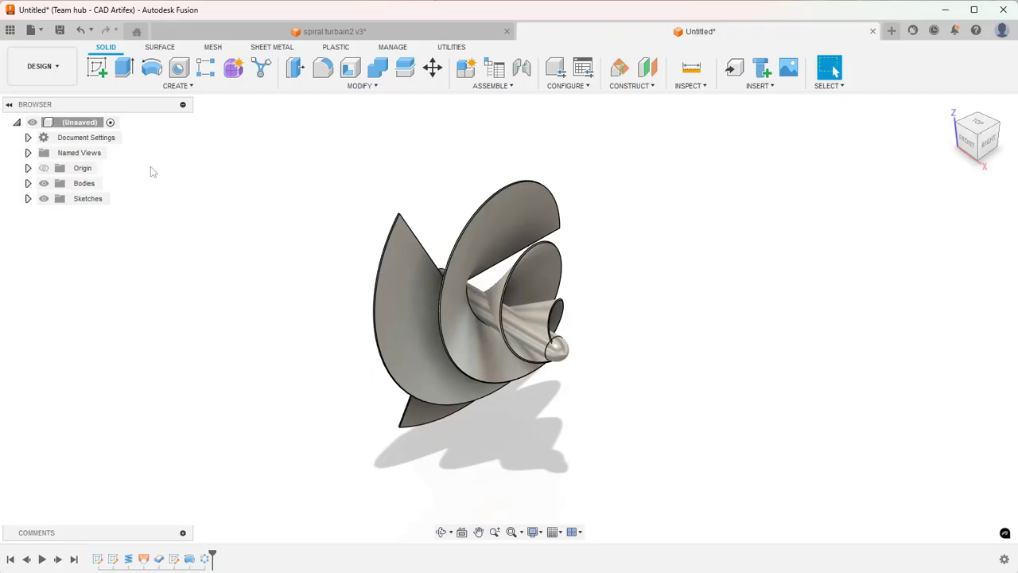
- Assign Steel from the Metal library as the turbine body's physical material
{"action": "right_click", "coordinate": [88, 123]}
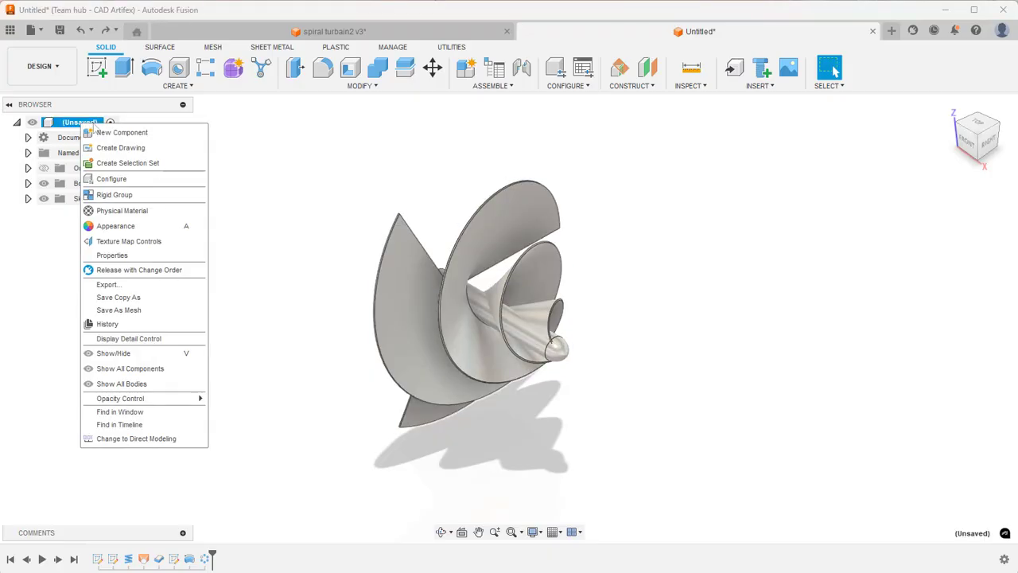
{"action": "left_click", "coordinate": [129, 212]}
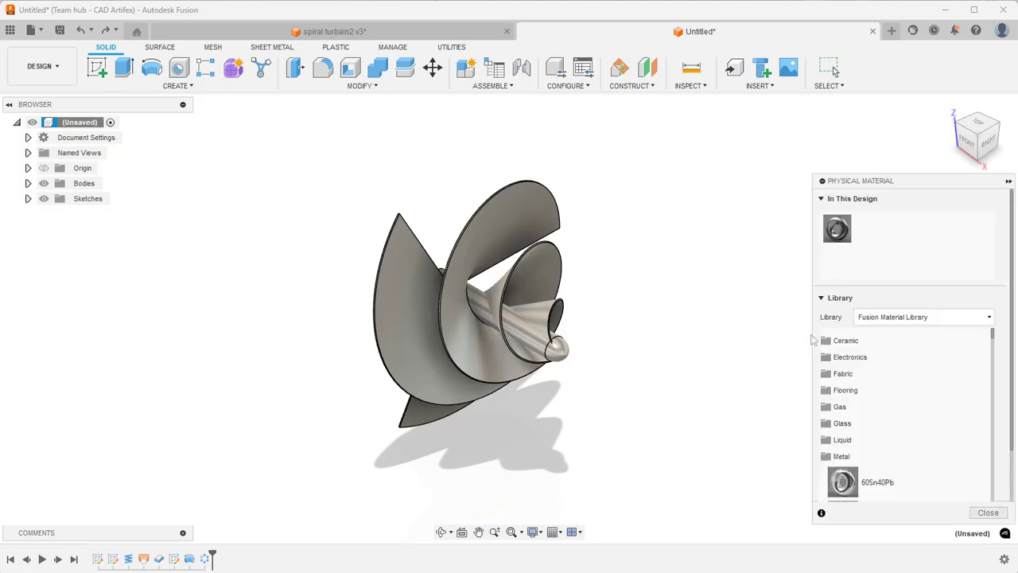
{"action": "scroll", "coordinate": [963, 370], "scroll_direction": "down", "scroll_amount": 3}
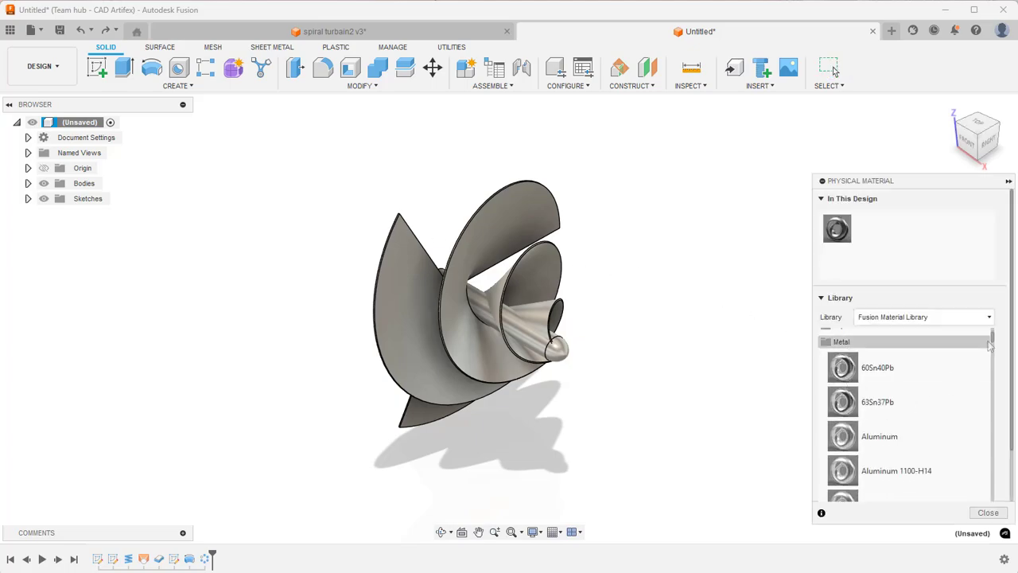
{"action": "left_click_drag", "start_coordinate": [995, 342], "coordinate": [1007, 459]}
{"action": "left_click_drag", "start_coordinate": [841, 455], "coordinate": [549, 347]}
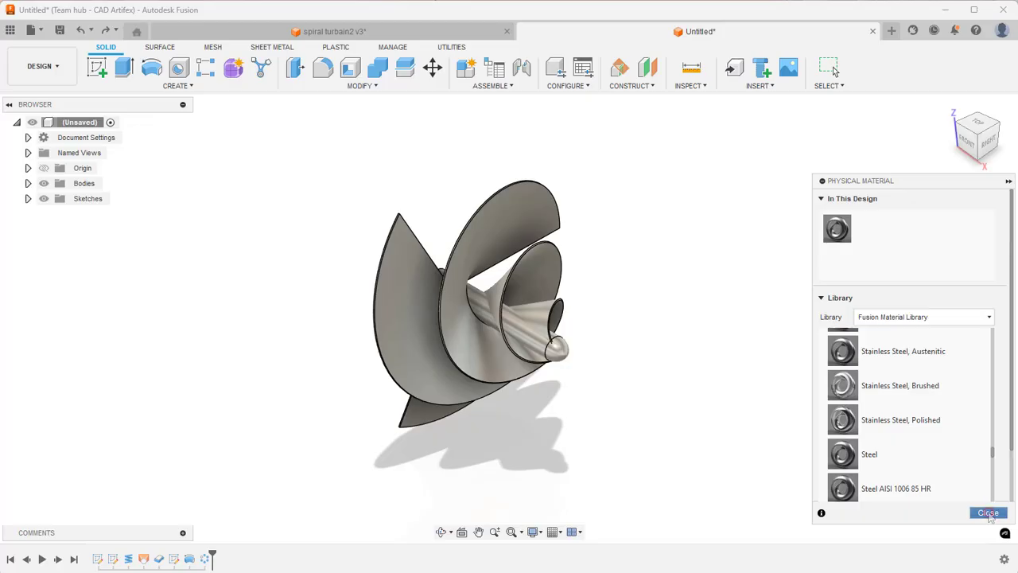
{"action": "left_click", "coordinate": [989, 513]}
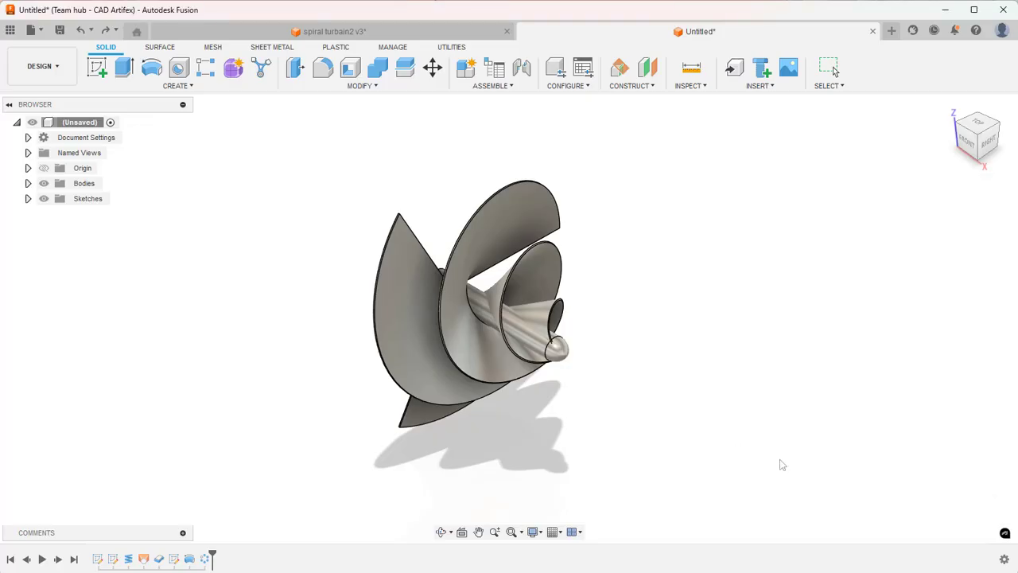
- Apply Paint - Metallic (Black) to the whole turbine
{"action": "right_click", "coordinate": [80, 125]}
{"action": "left_click", "coordinate": [100, 227]}
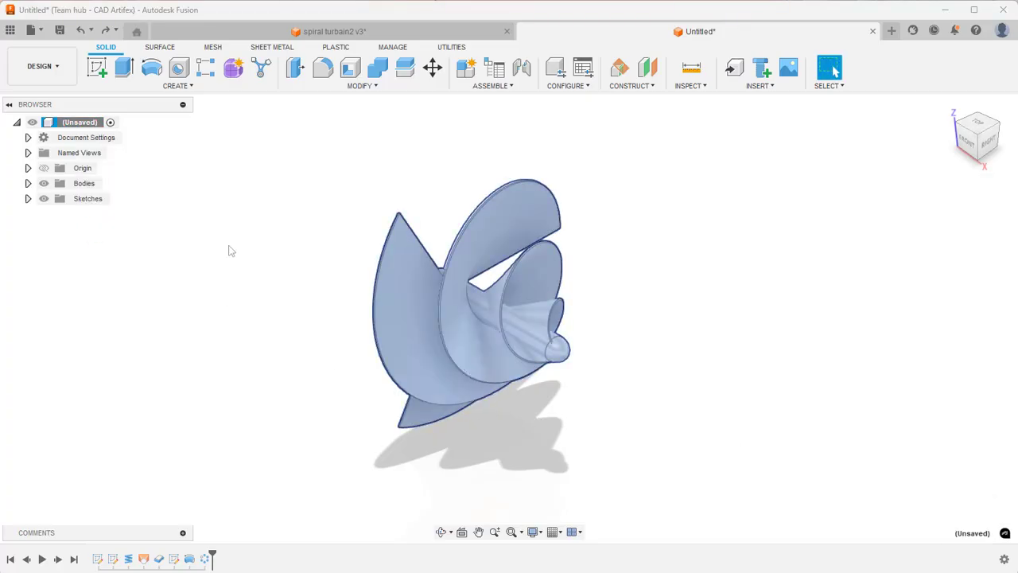
{"action": "scroll", "coordinate": [835, 470], "scroll_direction": "up", "scroll_amount": 3}
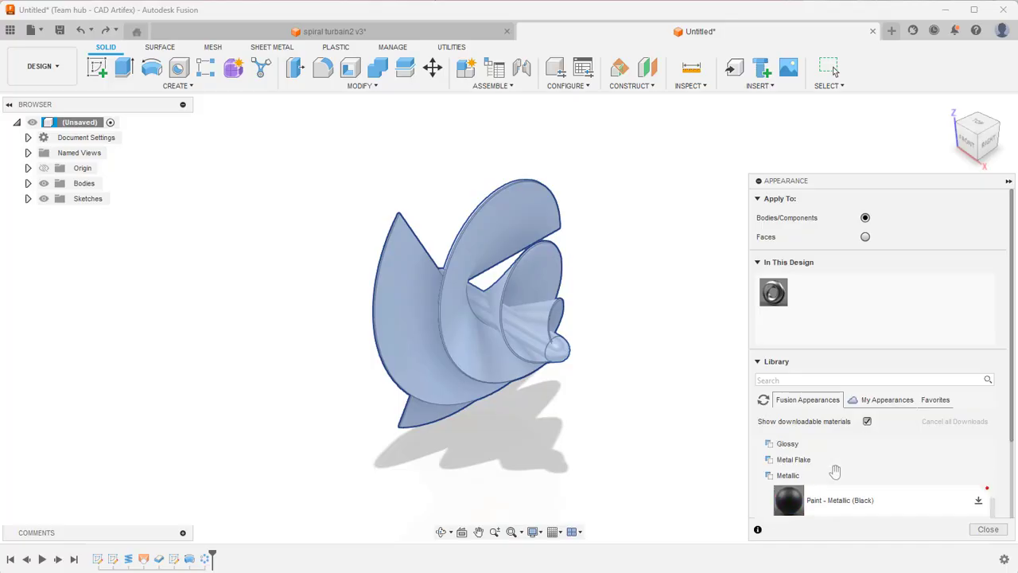
{"action": "scroll", "coordinate": [836, 473], "scroll_direction": "down", "scroll_amount": 2}
{"action": "scroll", "coordinate": [794, 479], "scroll_direction": "down", "scroll_amount": 1}
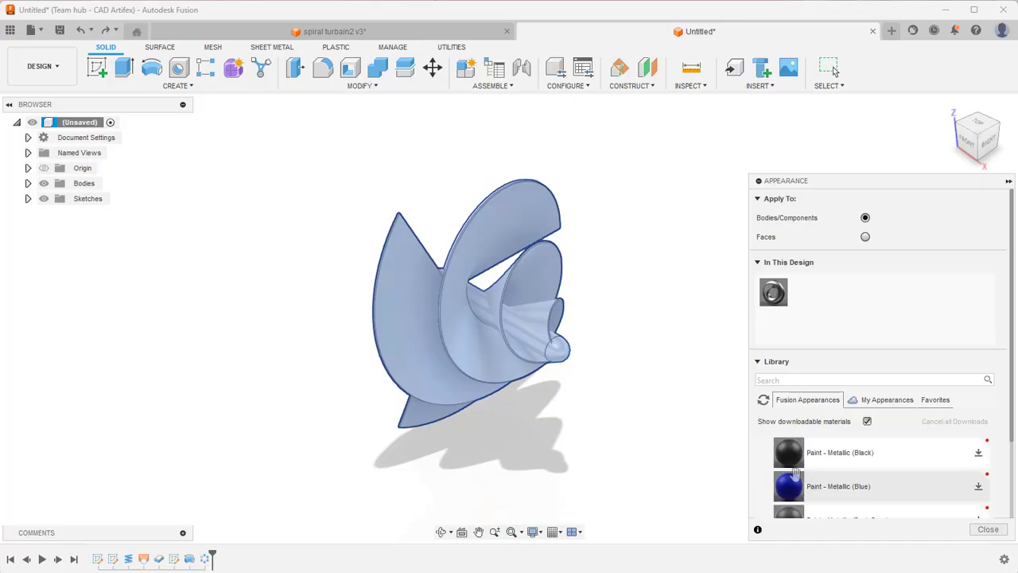
{"action": "left_click_drag", "start_coordinate": [822, 453], "coordinate": [509, 374]}
- Paint one blade and the shaft metallic red, and another blade metallic white
{"action": "scroll", "coordinate": [811, 477], "scroll_direction": "down", "scroll_amount": 2}
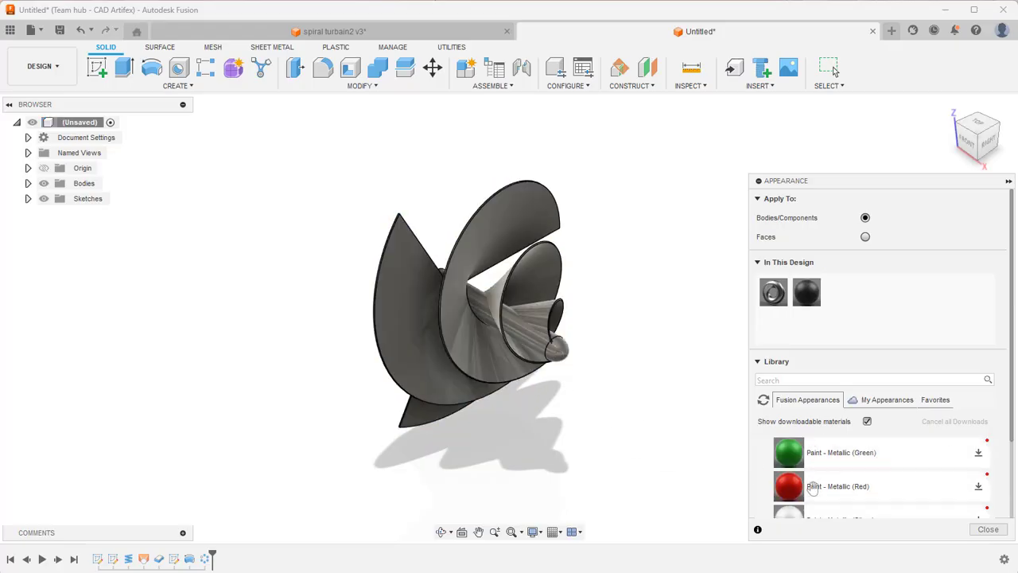
{"action": "scroll", "coordinate": [815, 487], "scroll_direction": "down", "scroll_amount": 2}
{"action": "scroll", "coordinate": [832, 488], "scroll_direction": "up", "scroll_amount": 2}
{"action": "left_click_drag", "start_coordinate": [809, 487], "coordinate": [463, 362]}
{"action": "scroll", "coordinate": [813, 471], "scroll_direction": "down", "scroll_amount": 2}
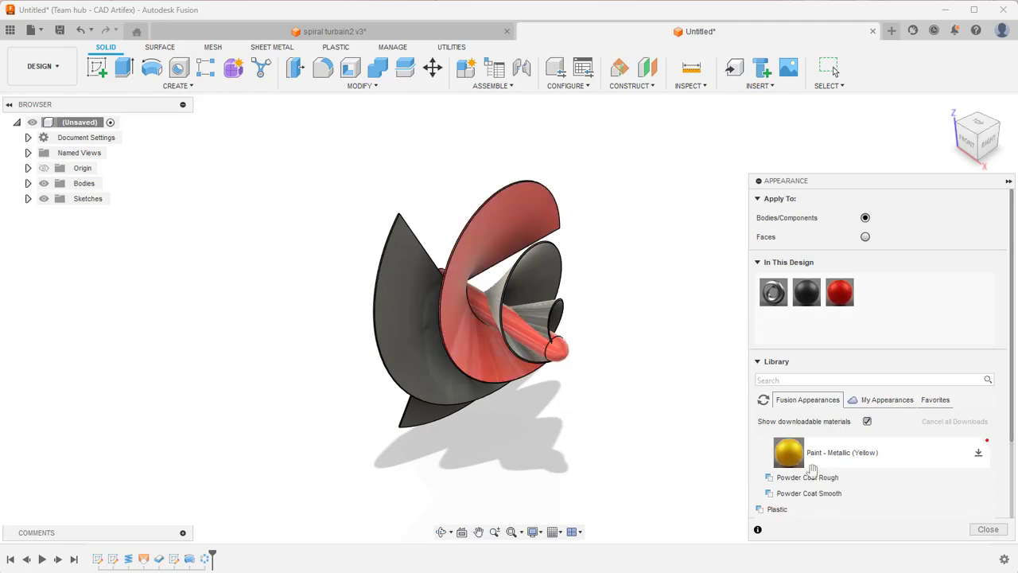
{"action": "scroll", "coordinate": [813, 487], "scroll_direction": "up", "scroll_amount": 2}
{"action": "left_click_drag", "start_coordinate": [814, 508], "coordinate": [569, 328]}
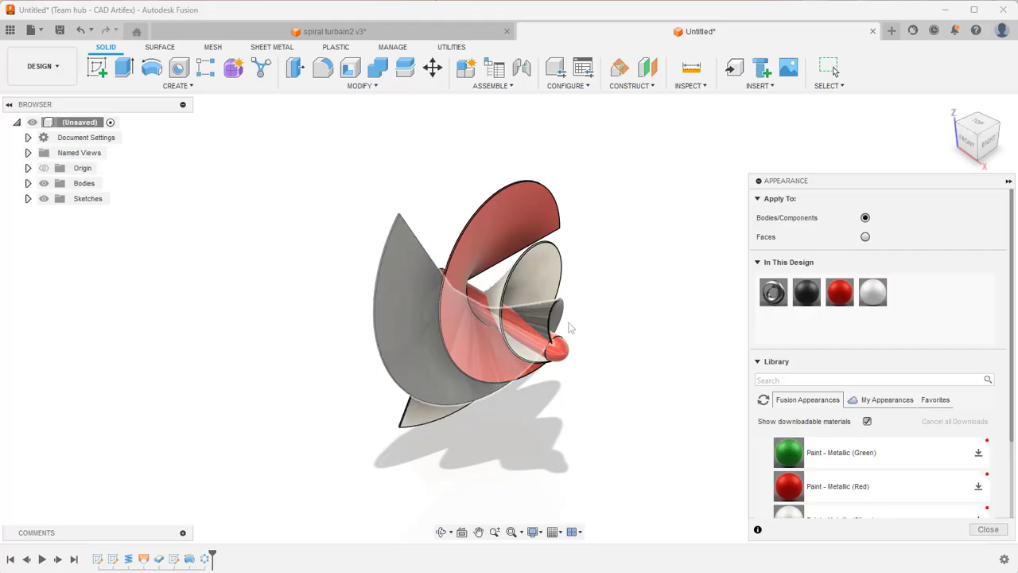
{"action": "left_click", "coordinate": [988, 529]}
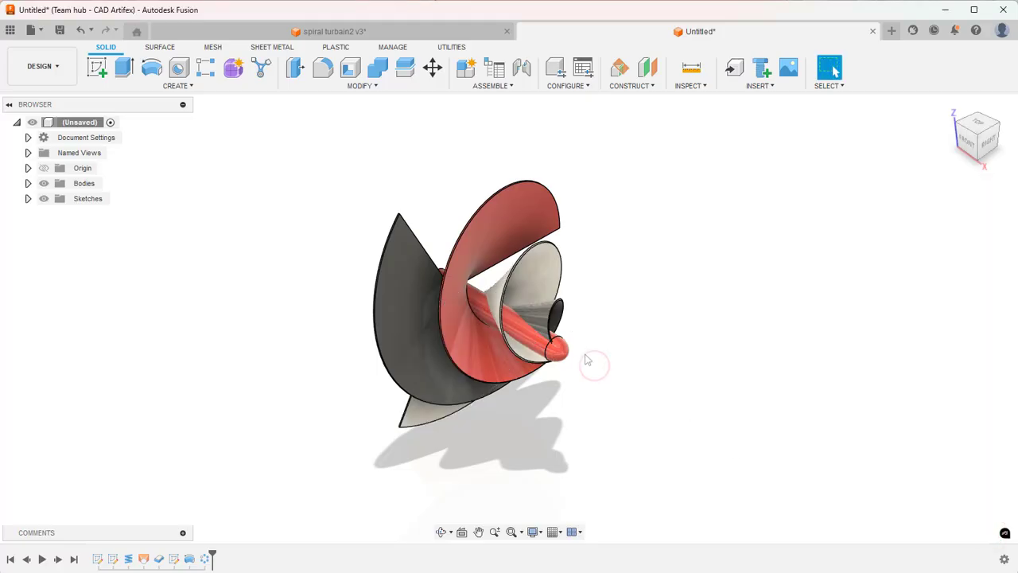
{"action": "middle_click_drag", "start_coordinate": [586, 342], "coordinate": [631, 387], "text": "shift"}
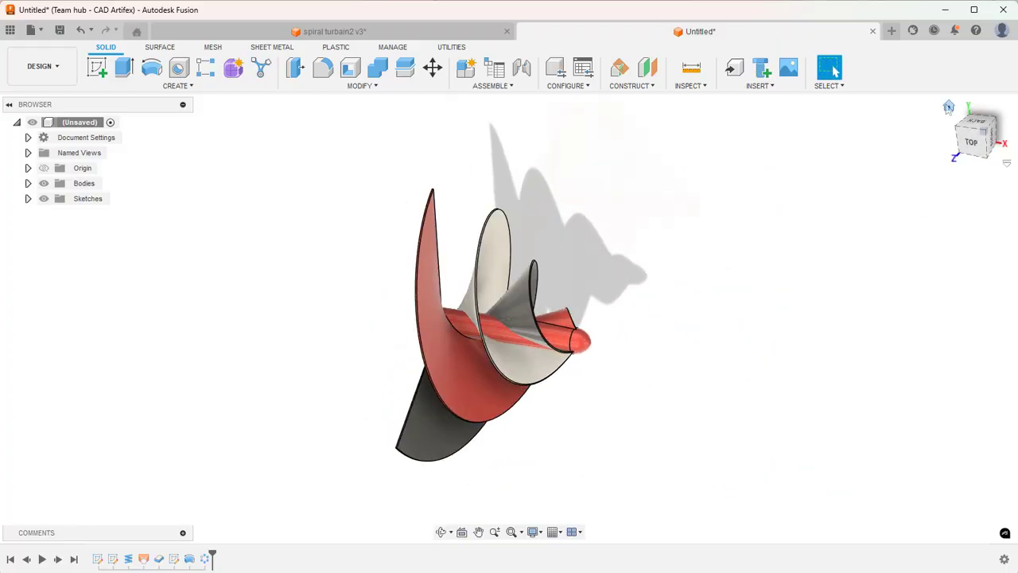
{"action": "left_click", "coordinate": [949, 106]}
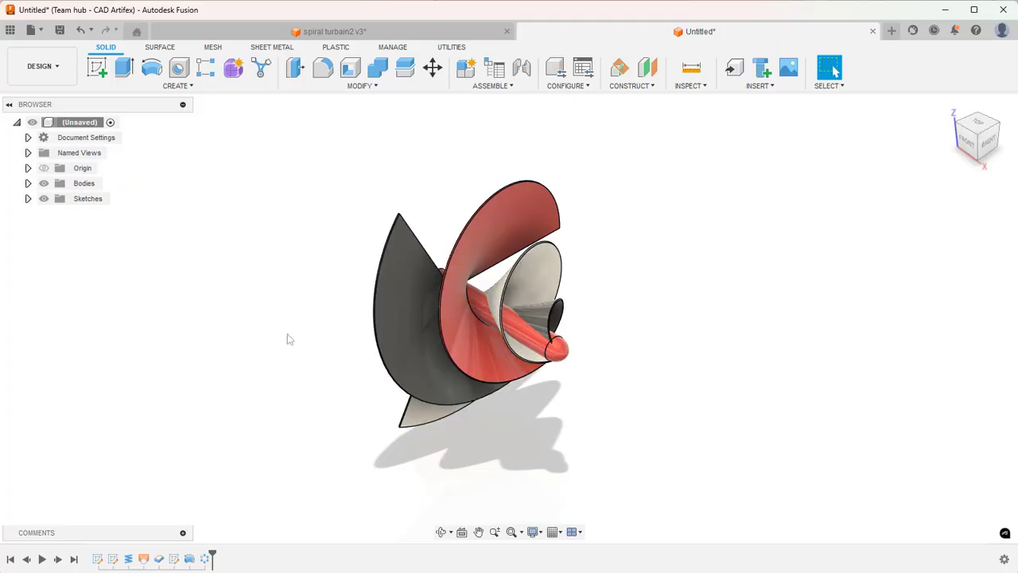